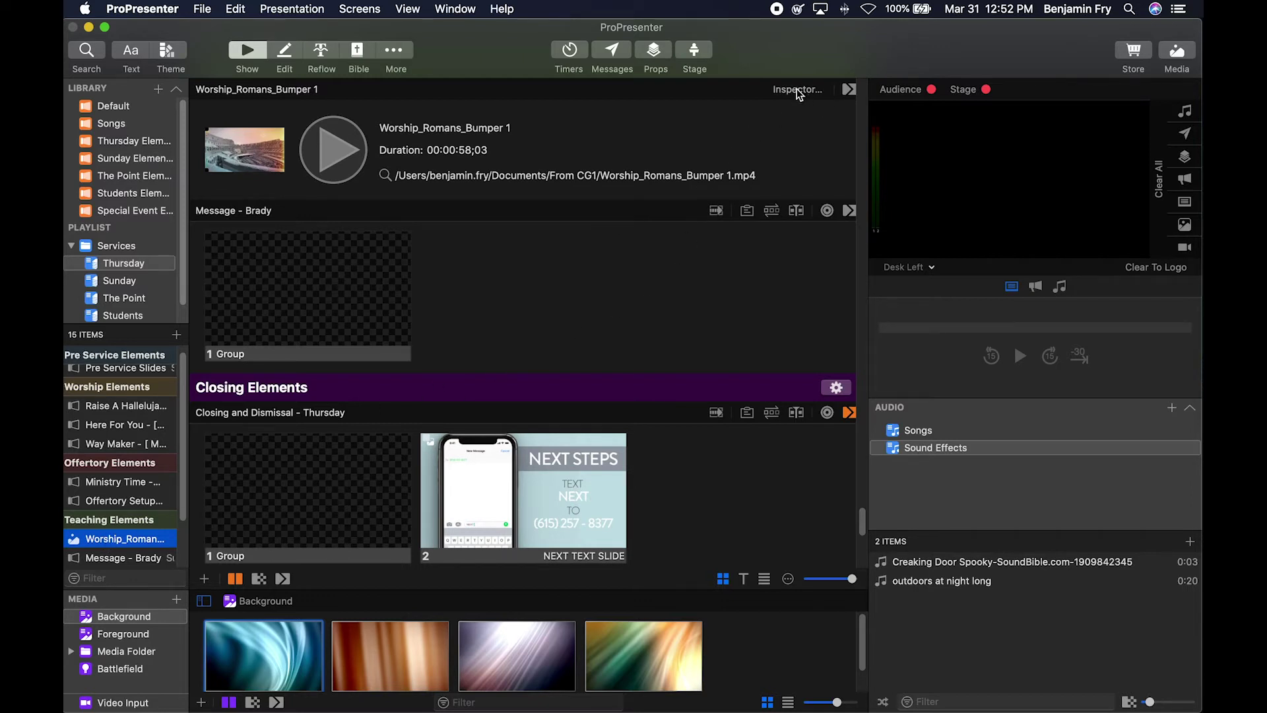
Add the bumper video and the first mission slide's image to the Inspector.
click(798, 92)
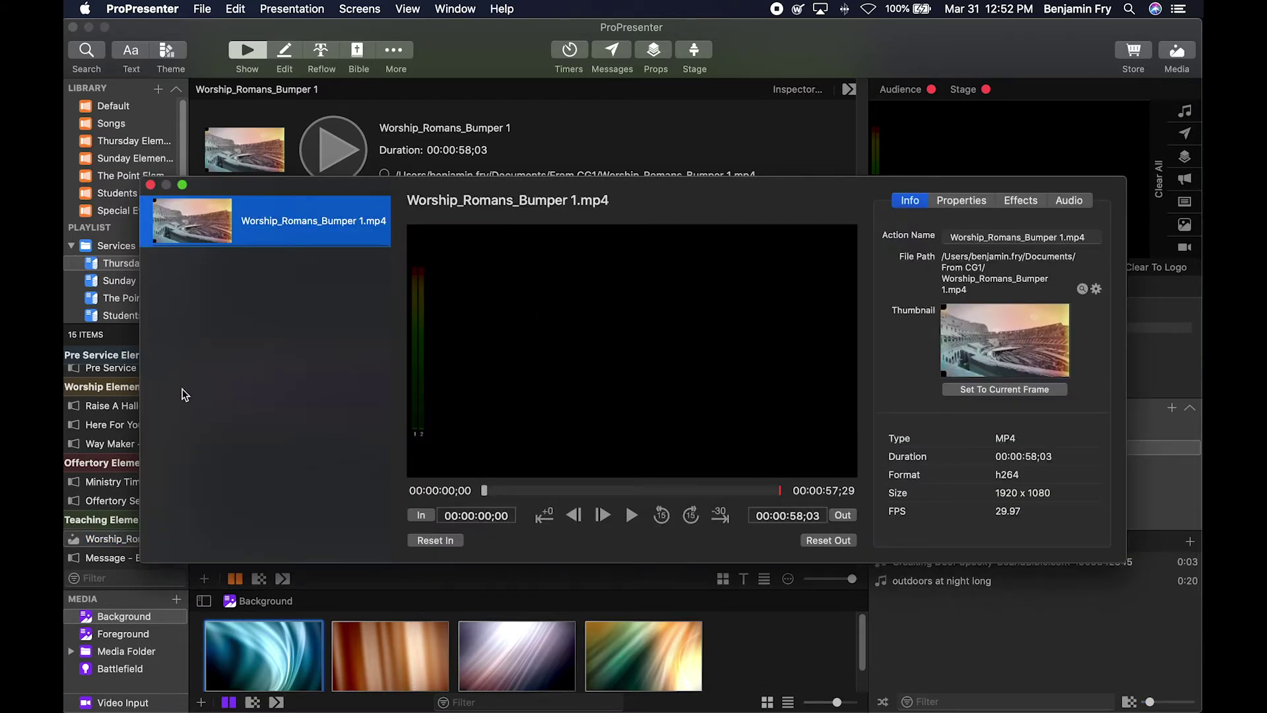
click(115, 372)
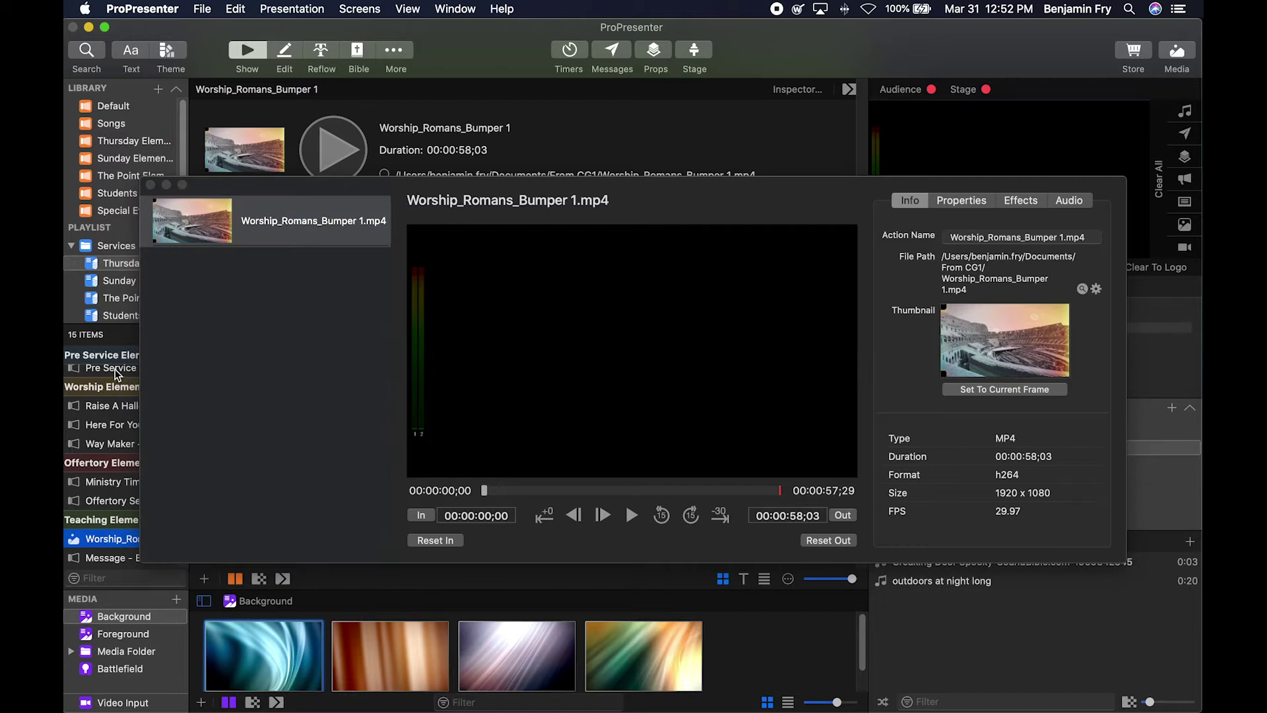
click(113, 367)
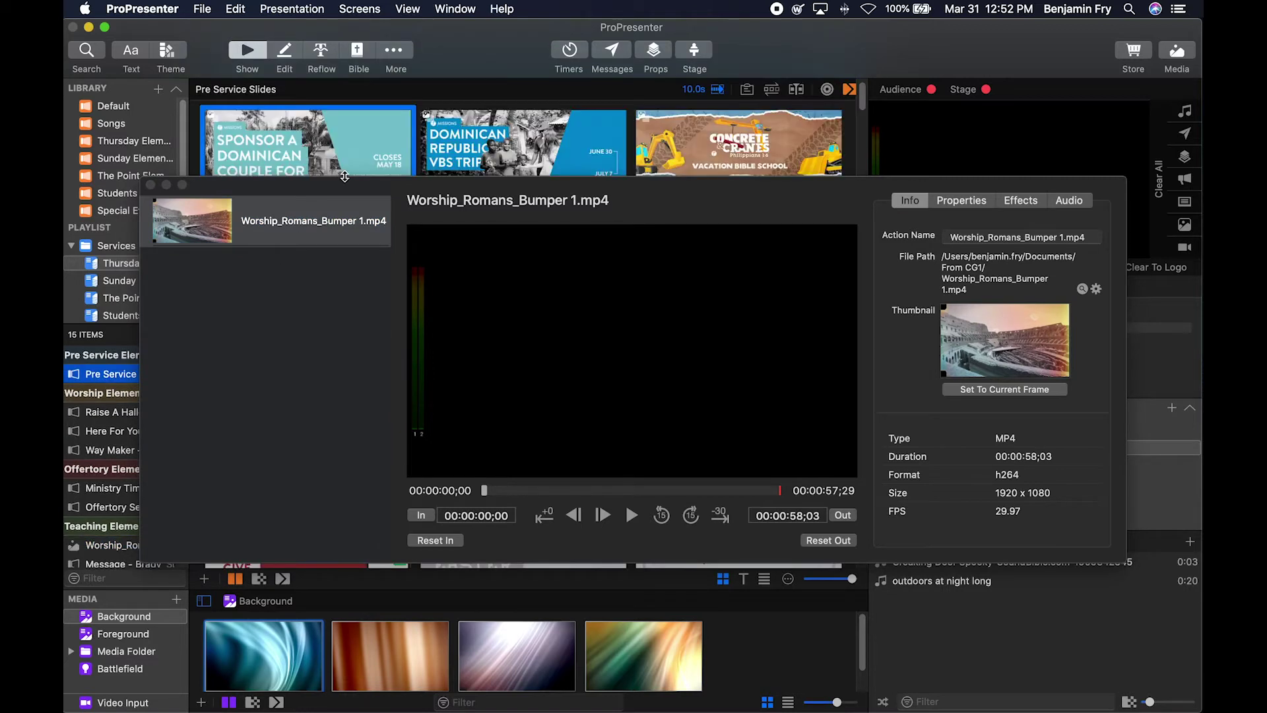
right_click(330, 127)
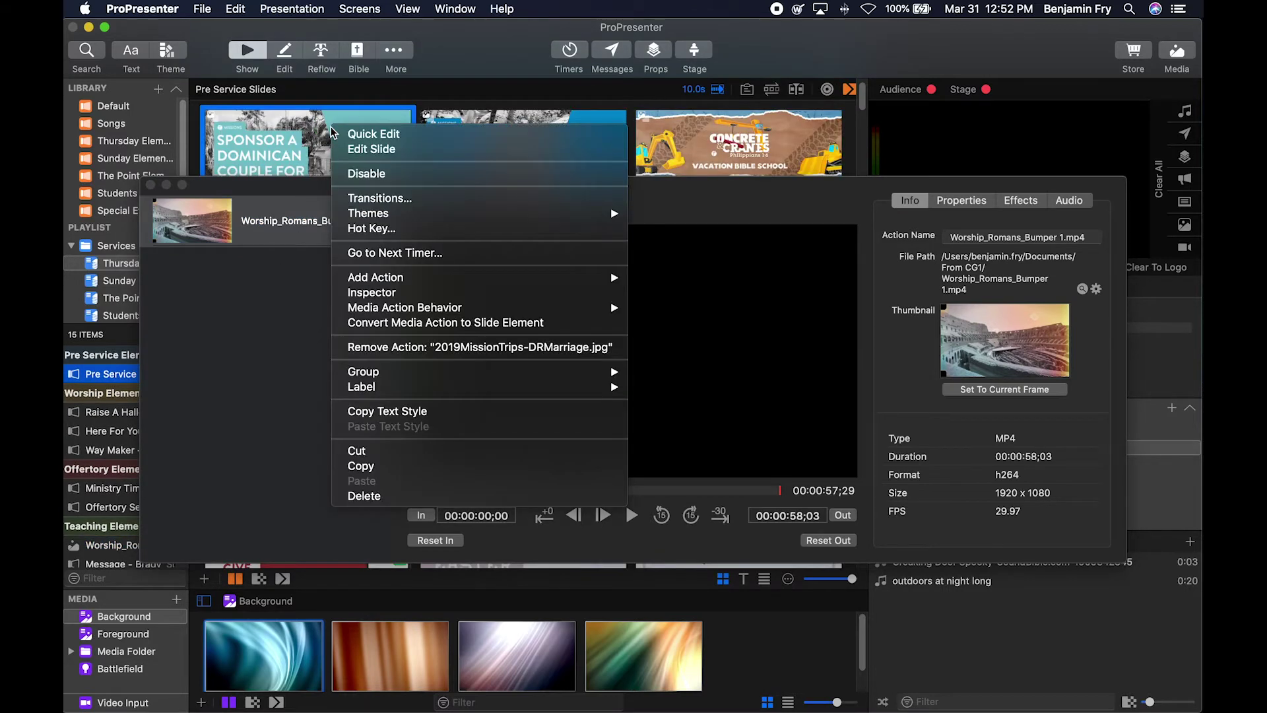
click(411, 293)
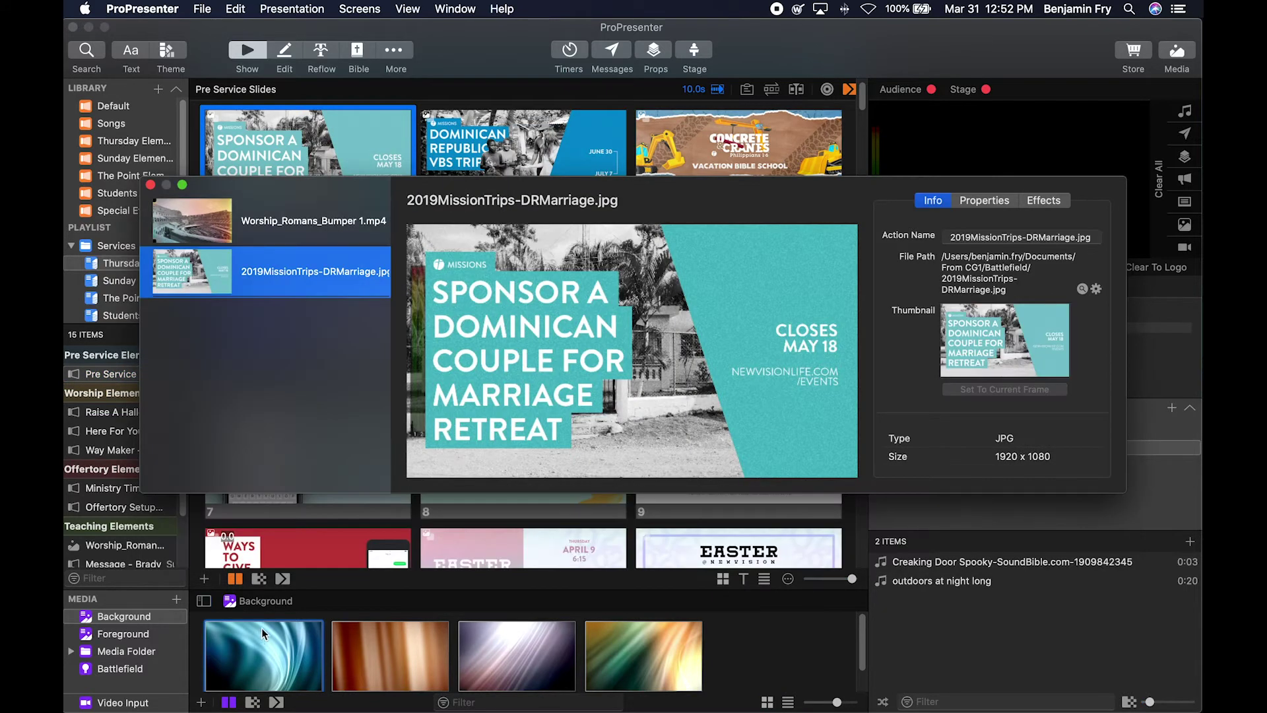
Add the blue_overhead_hd.mov background, the Input 1 feed and the Creaking Door sound to the Inspector.
right_click(263, 640)
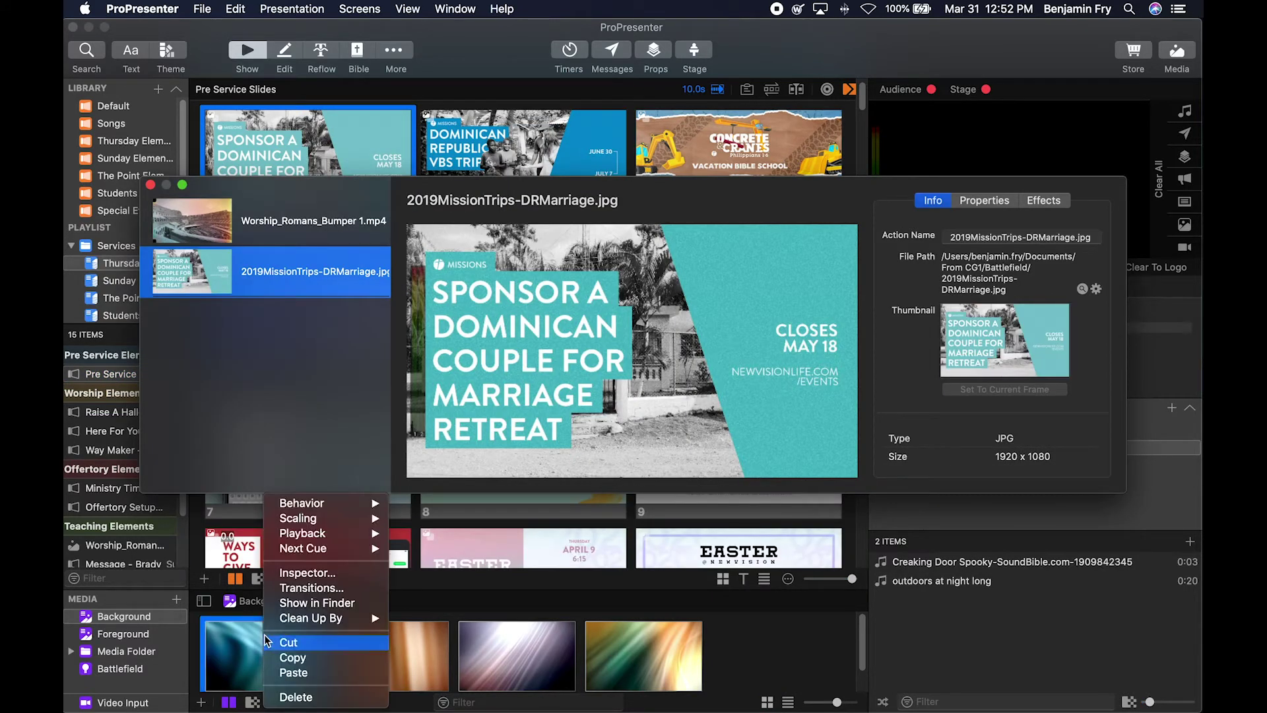
click(316, 571)
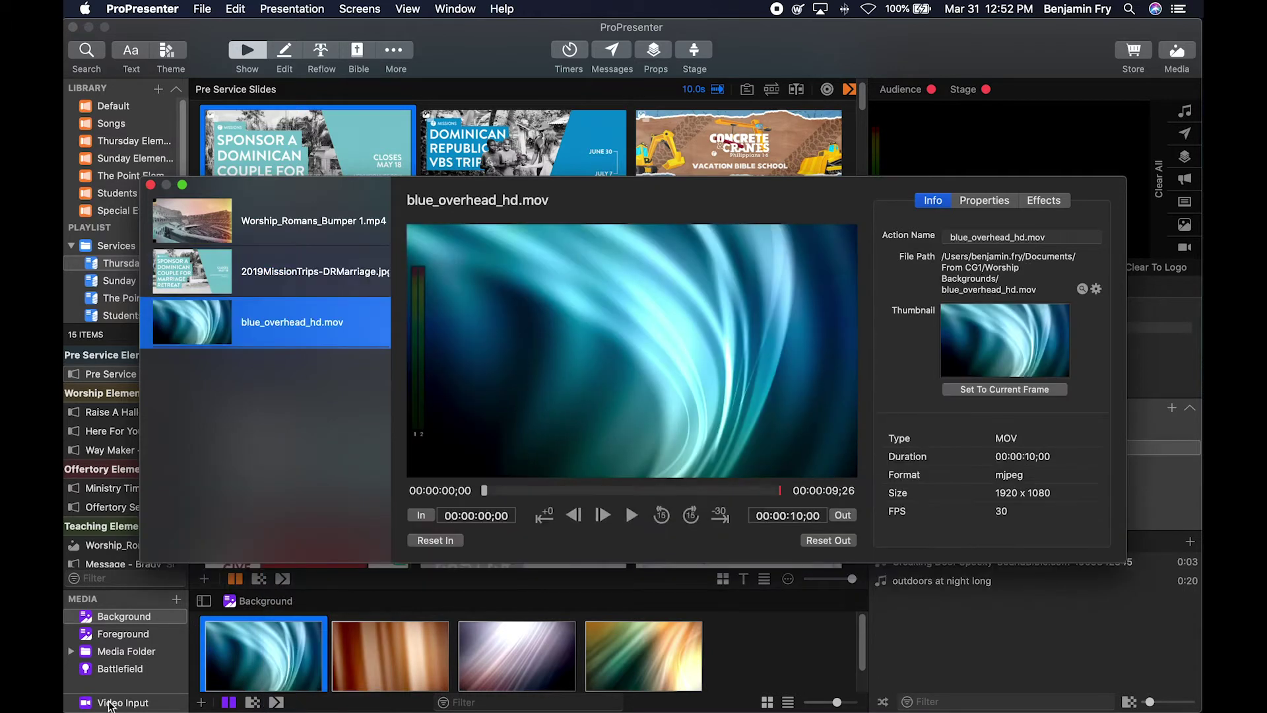
click(117, 703)
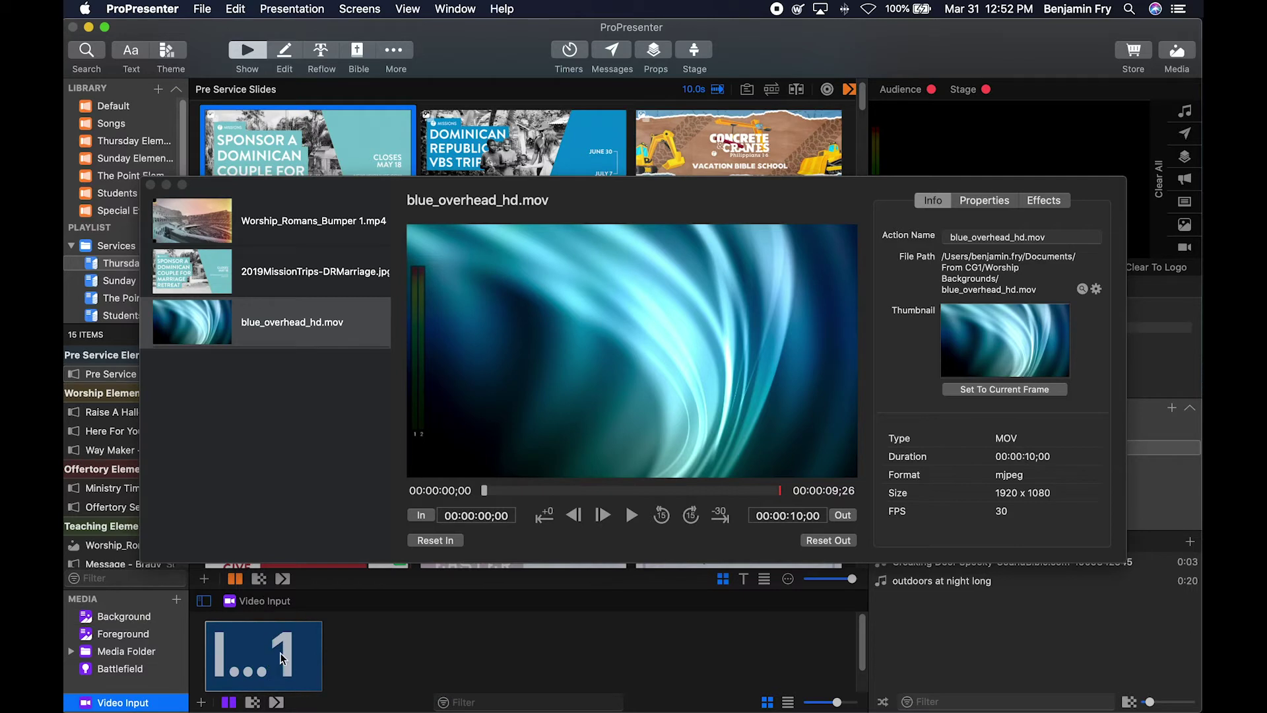
right_click(283, 658)
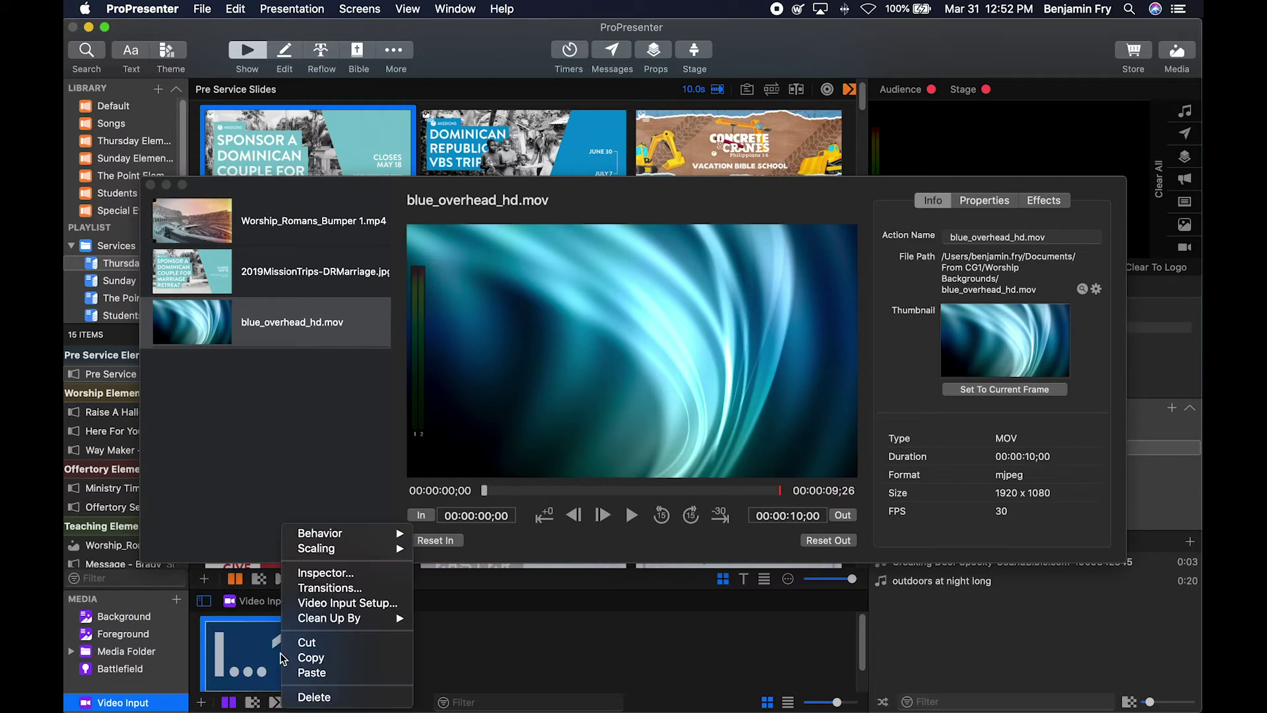
click(325, 573)
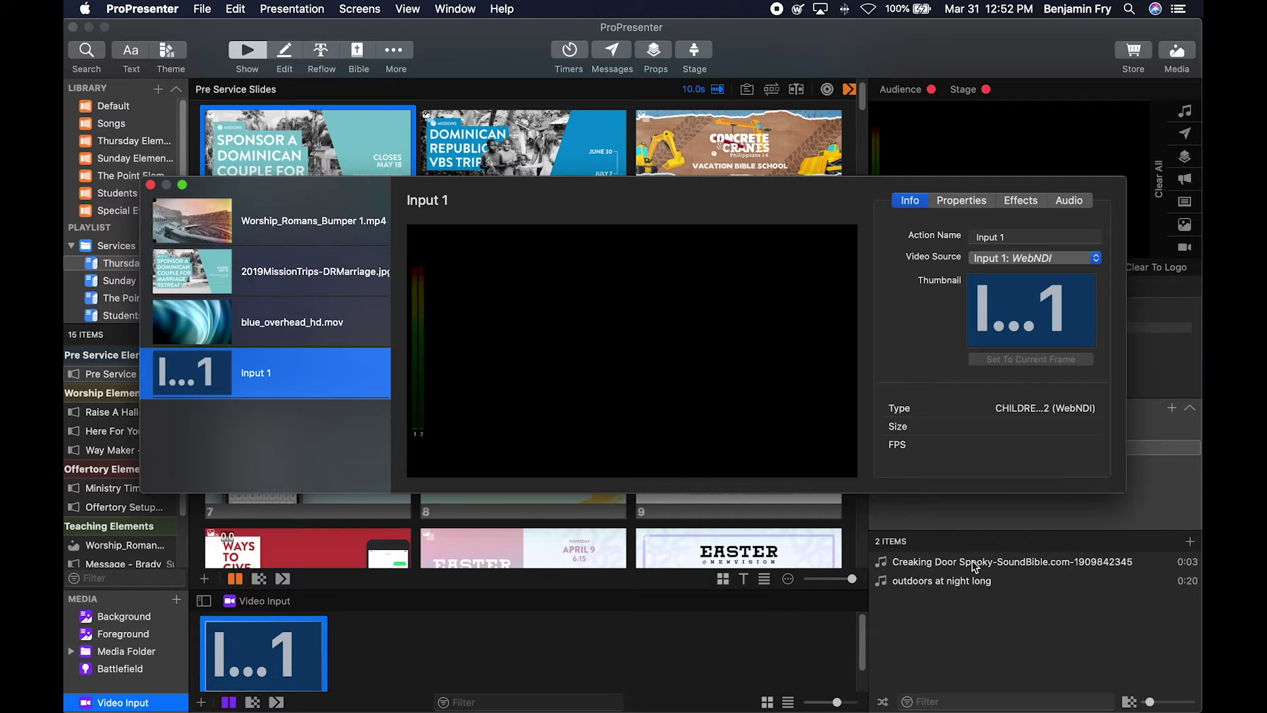
right_click(975, 565)
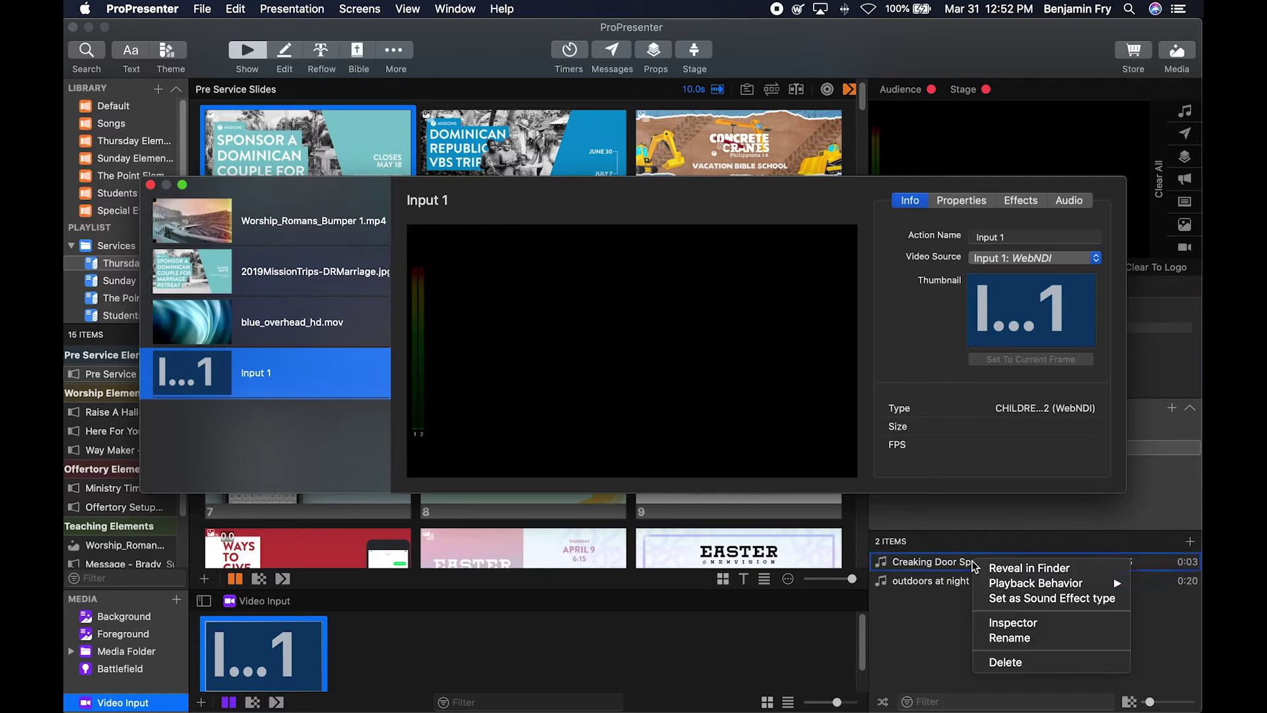
click(1030, 623)
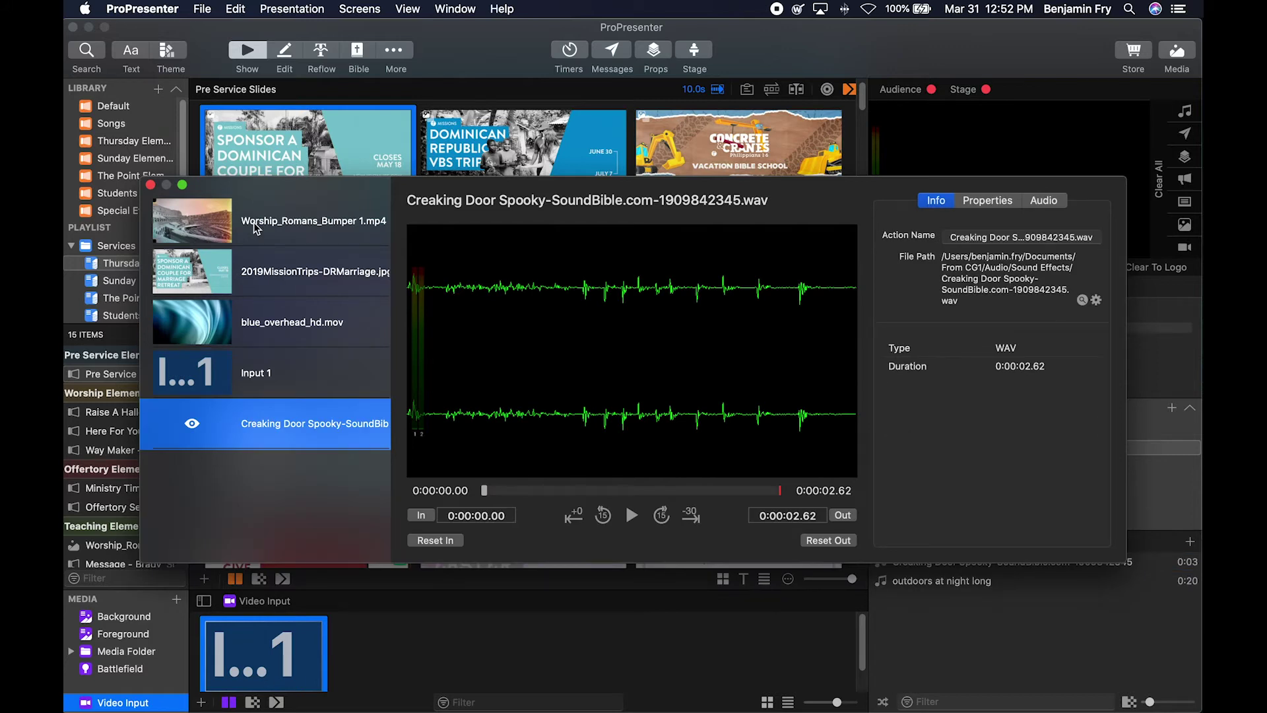
Set the bumper video's thumbnail to the Colosseum frame at 00:00:08;18, then view its Properties.
click(254, 223)
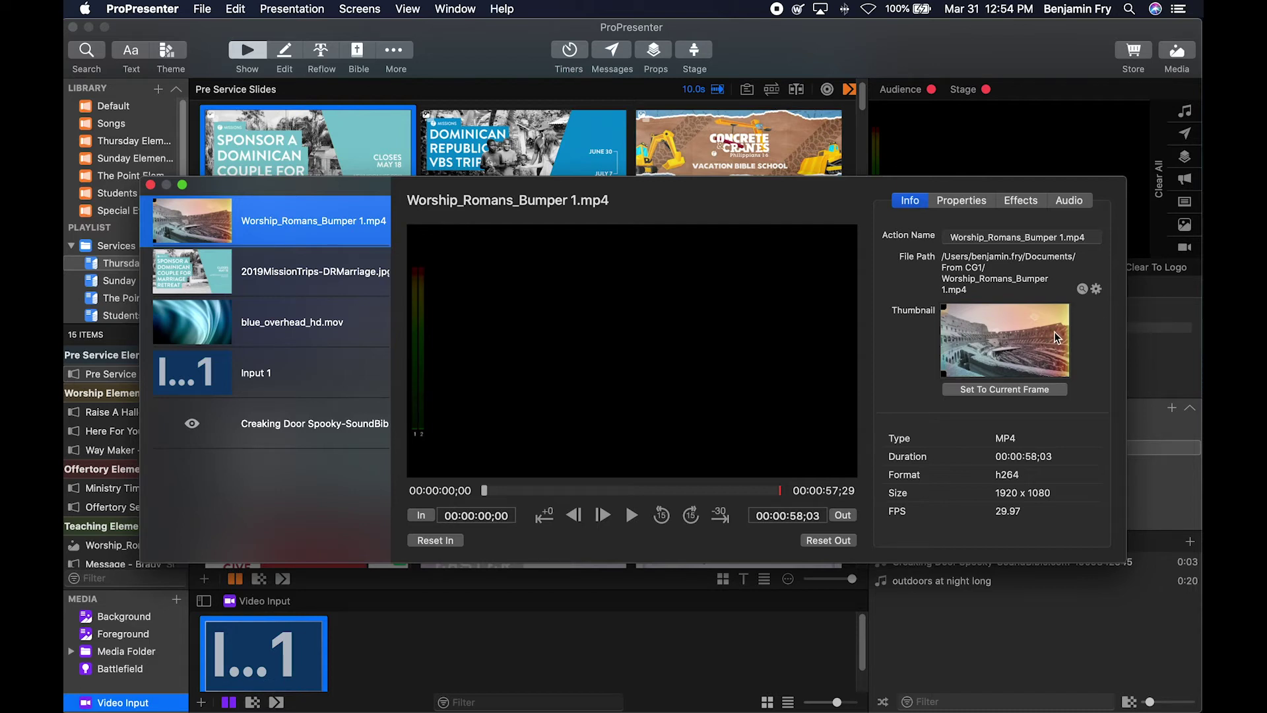
click(1023, 390)
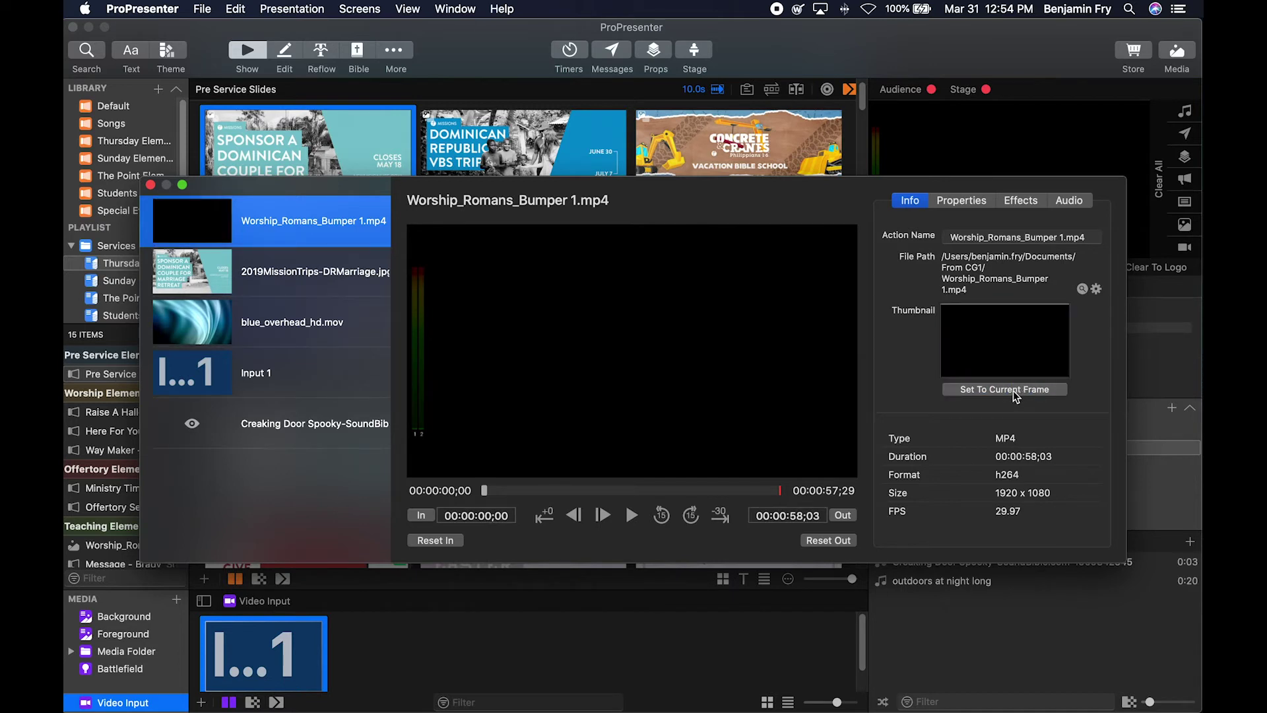
click(526, 490)
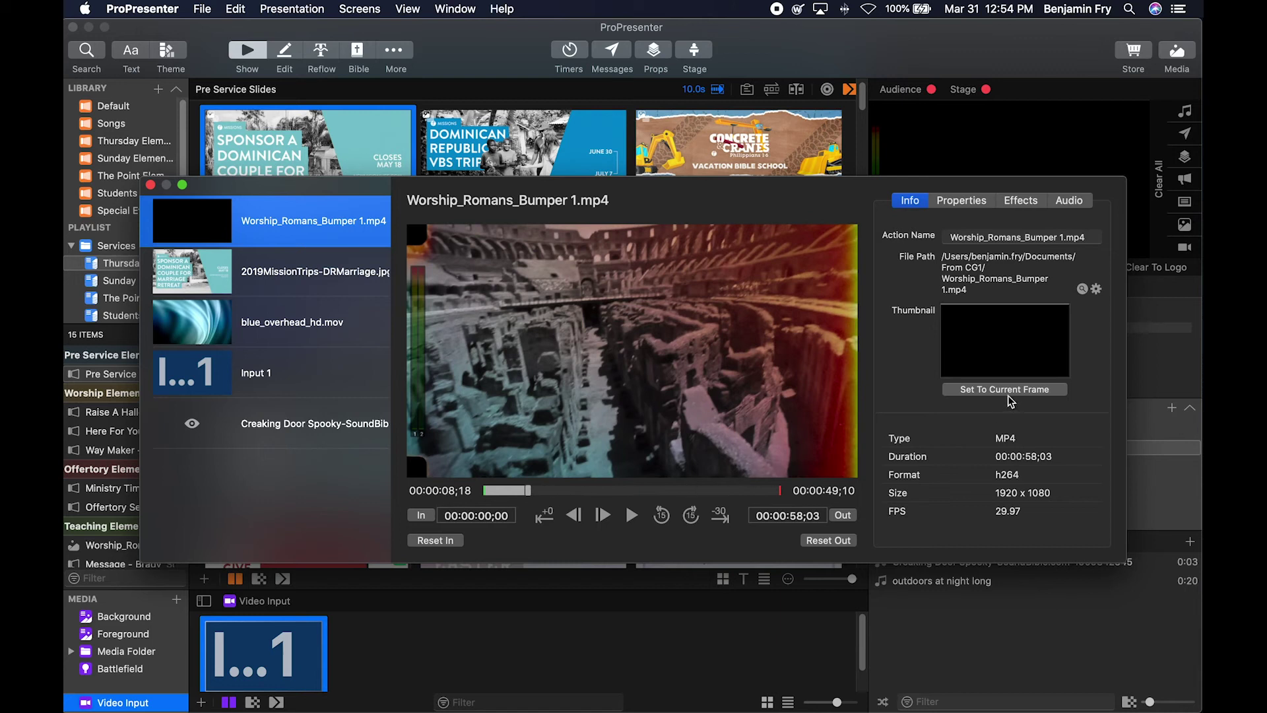
click(1008, 395)
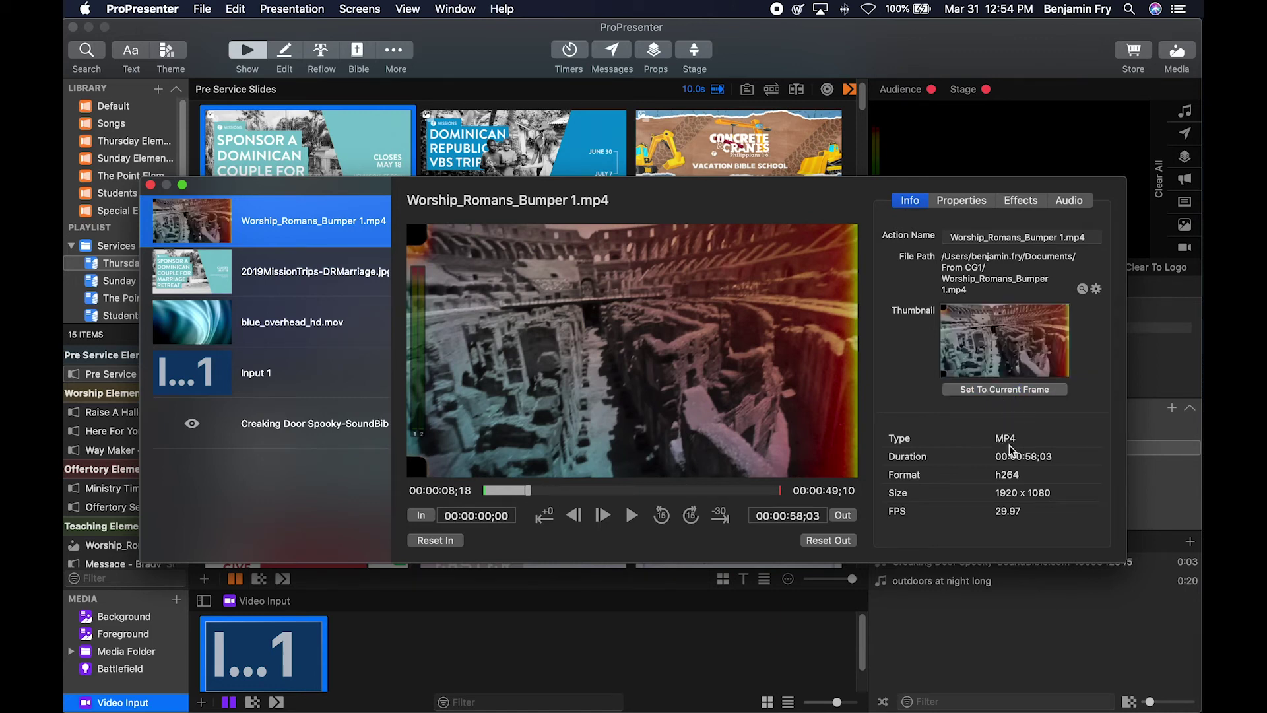
click(956, 200)
click(1036, 236)
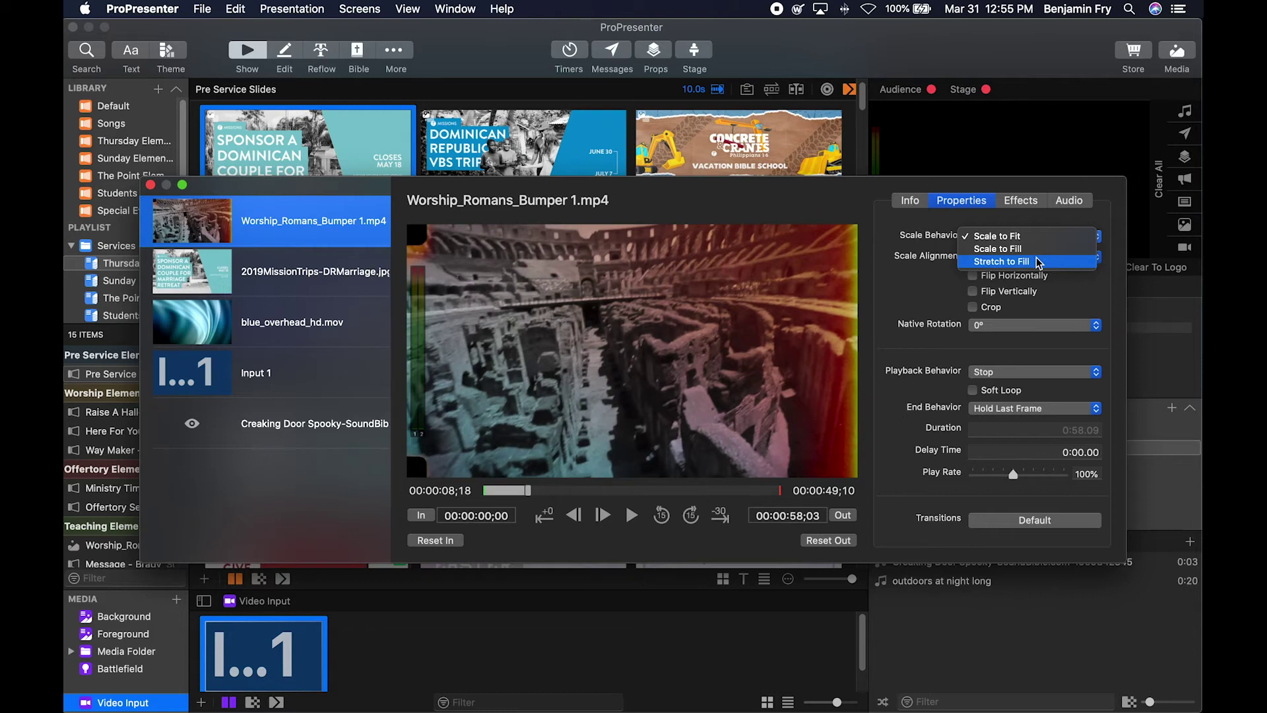
Keep Scale to Fit and Middle Center, and enable Crop trimming 107 px top and 97 px right.
click(954, 290)
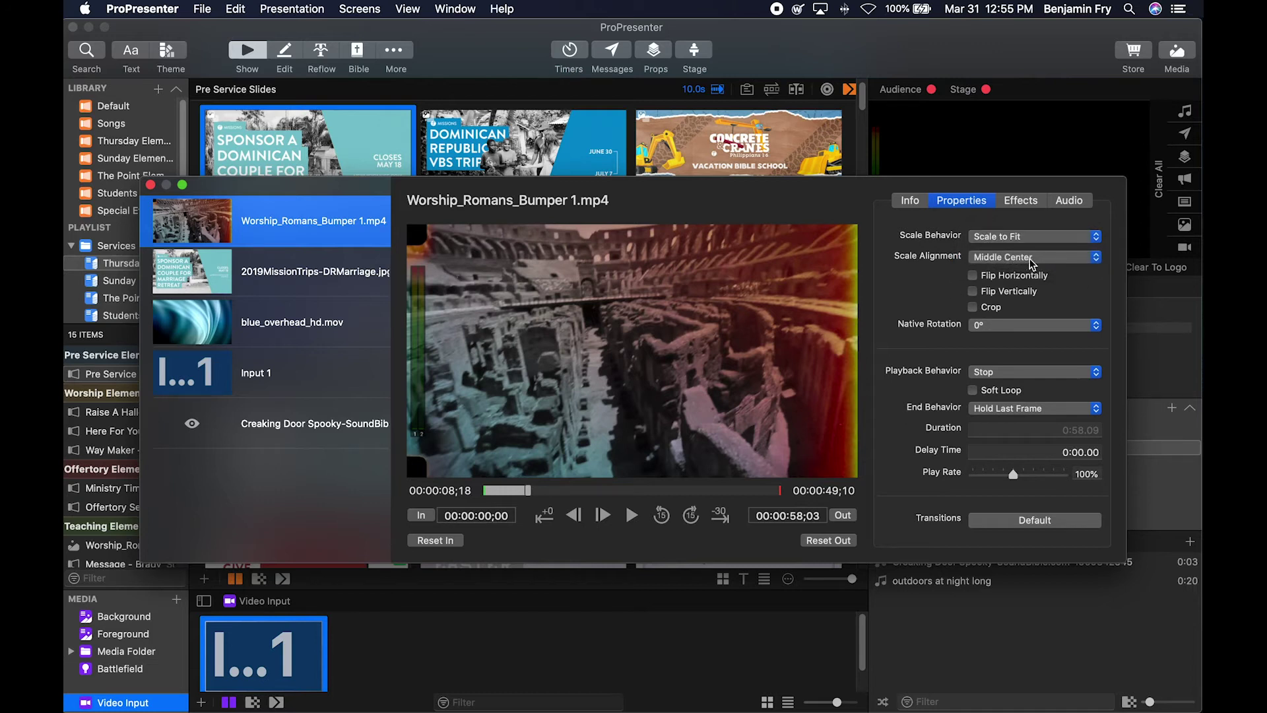
click(1031, 263)
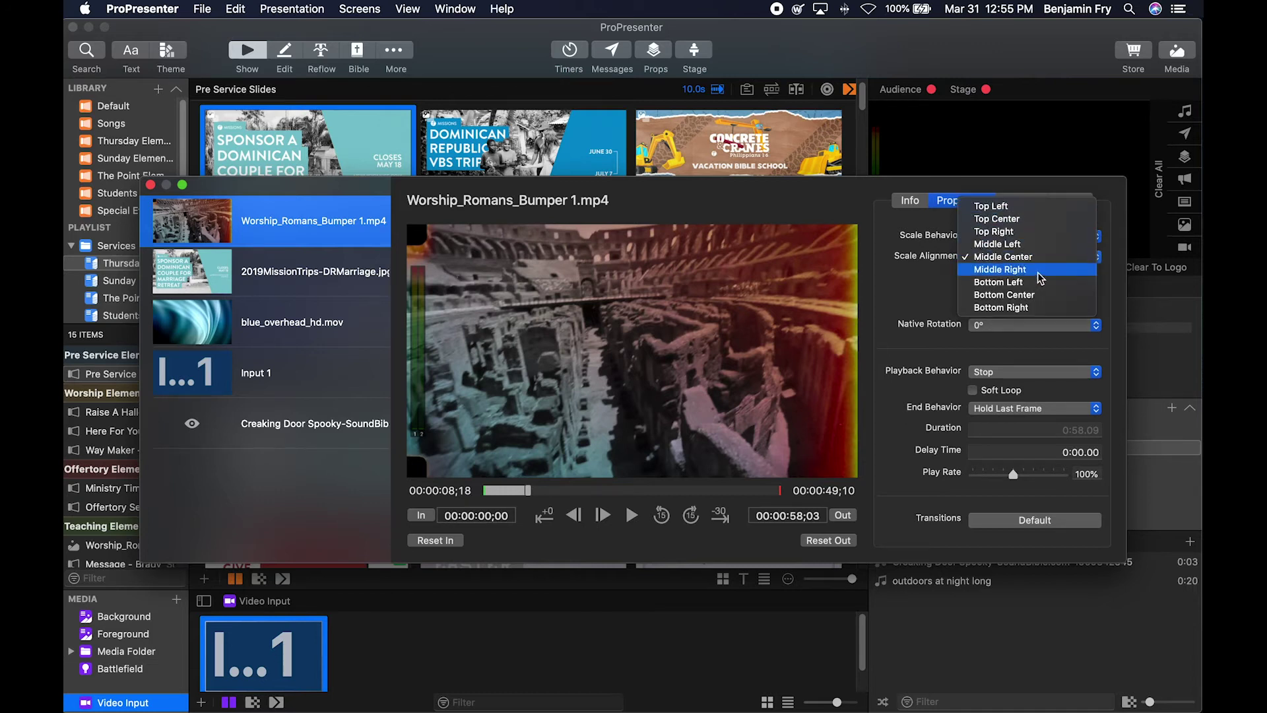
key(Escape)
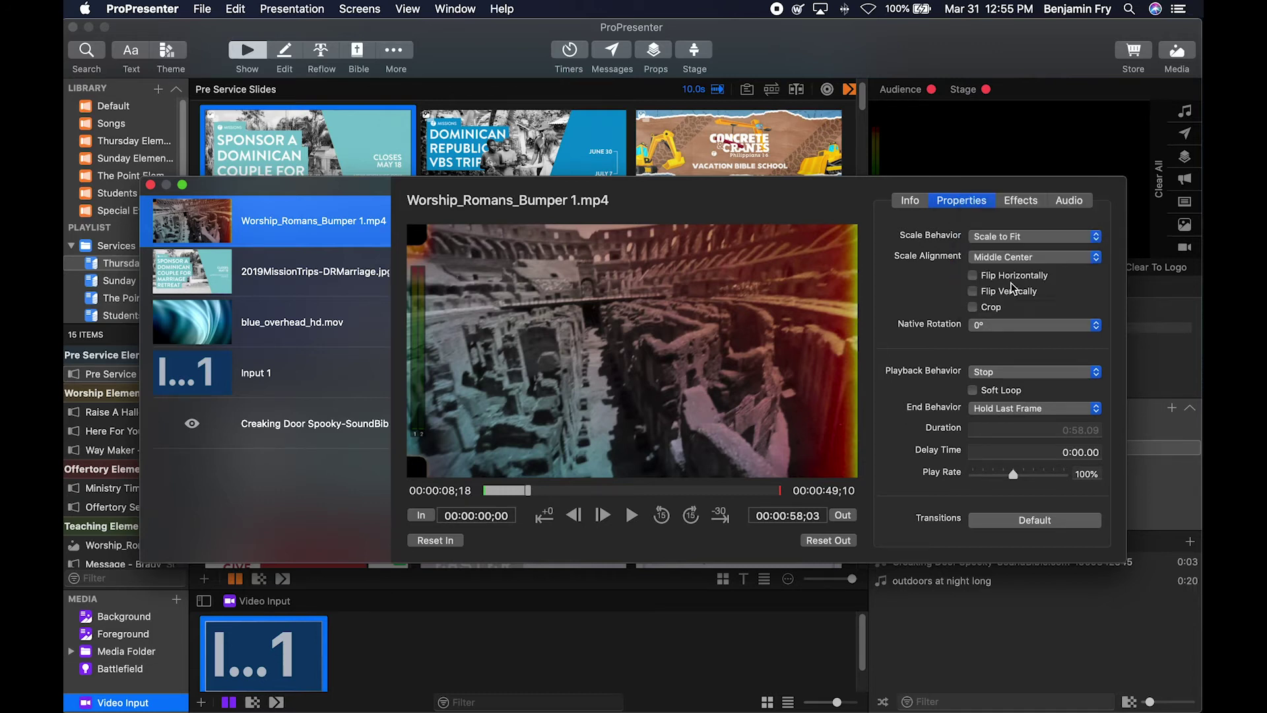
click(974, 307)
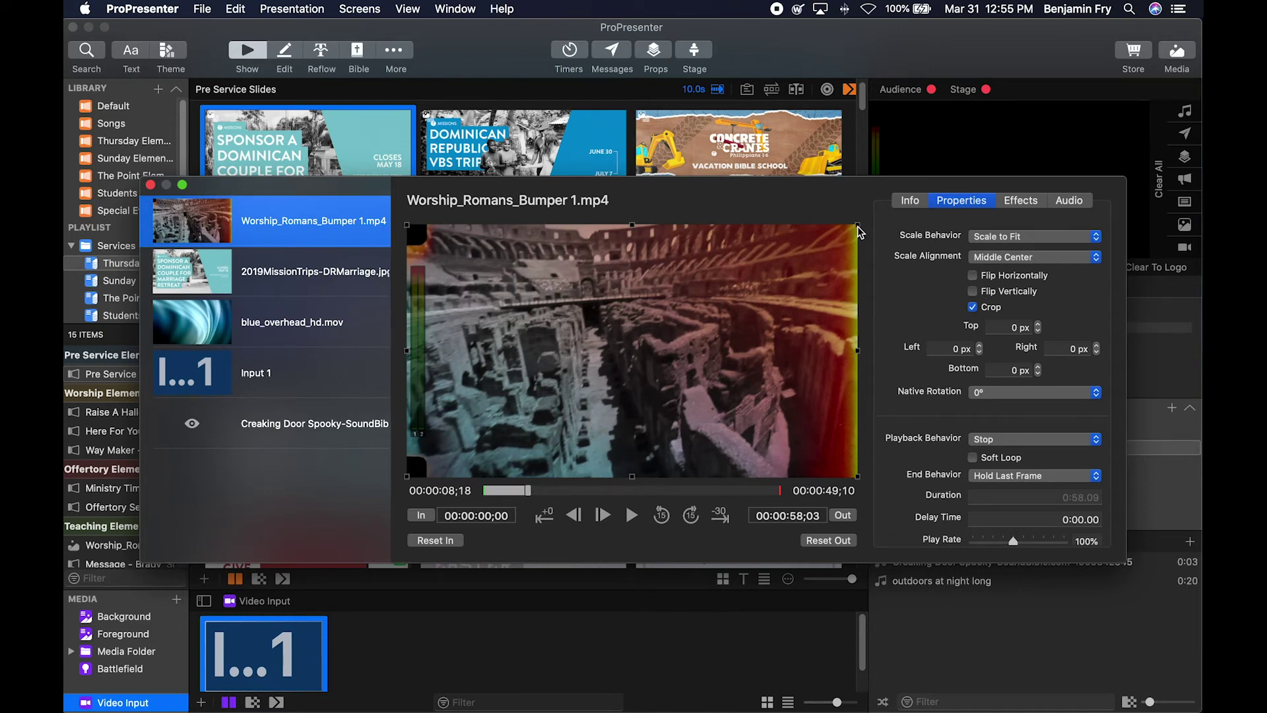
drag(859, 228, 836, 259)
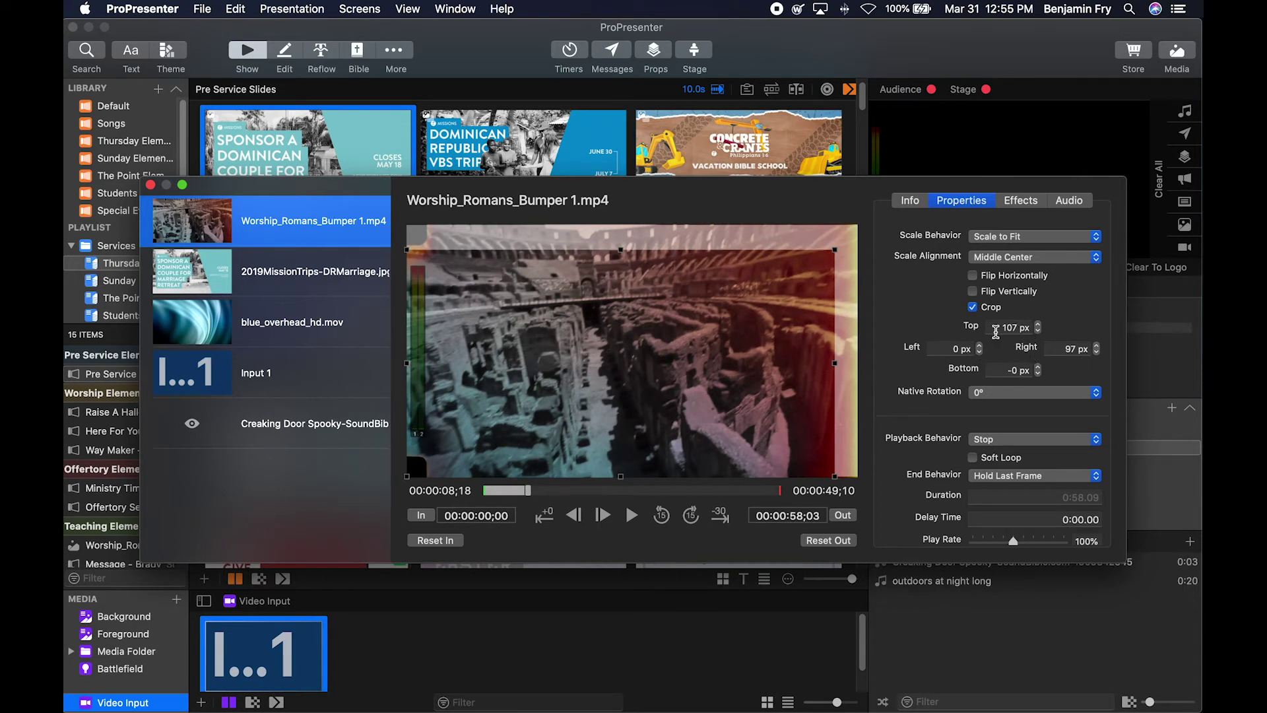
click(1024, 394)
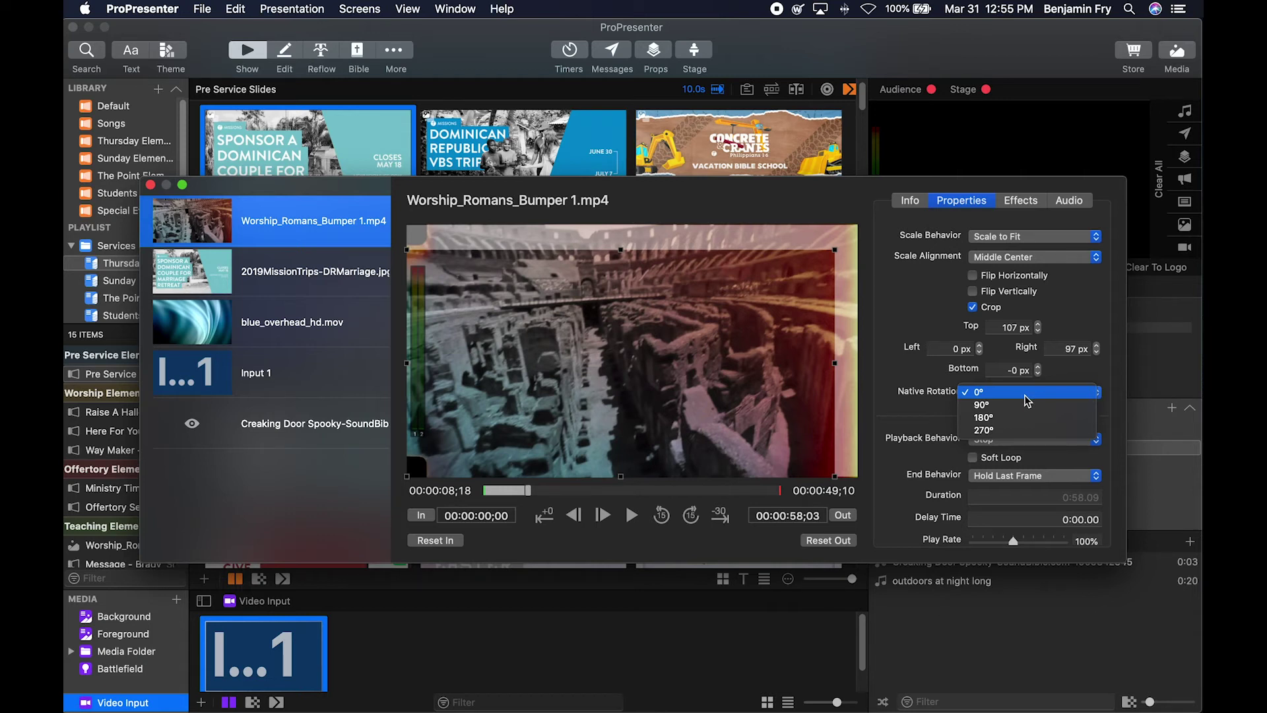
click(894, 400)
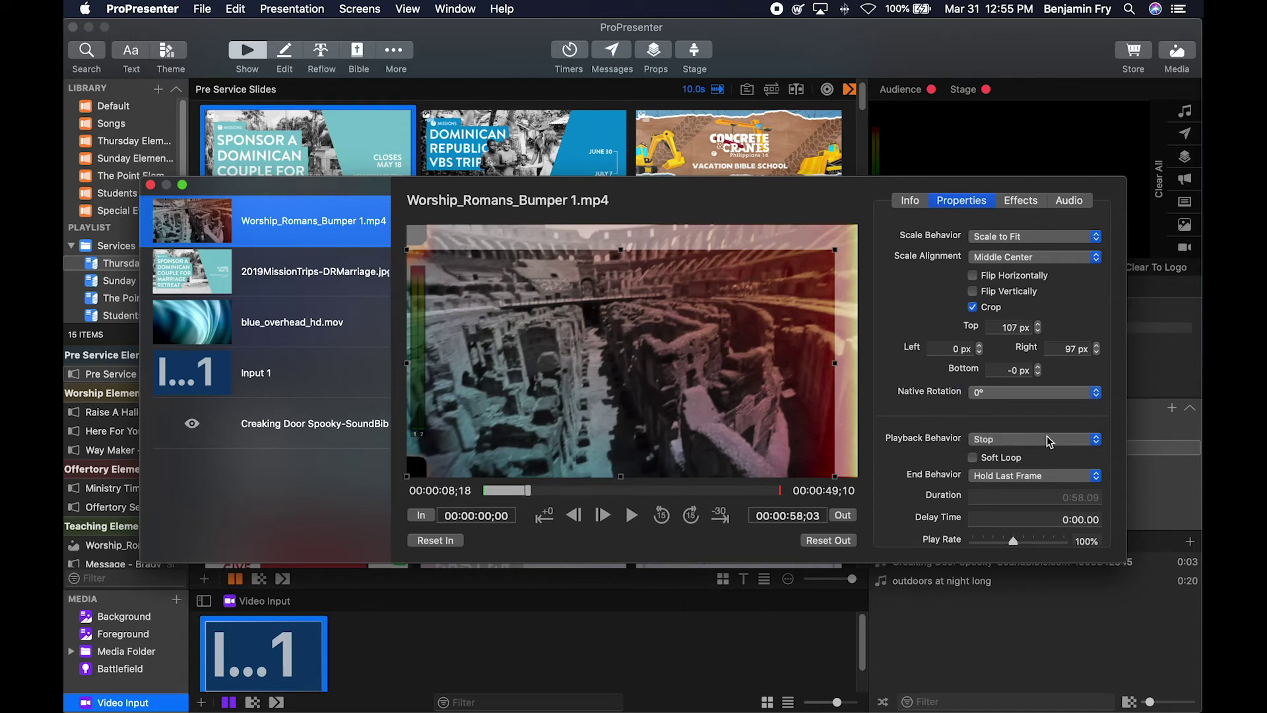
scroll(1046, 436, down, 1)
scroll(1046, 434, down, 3)
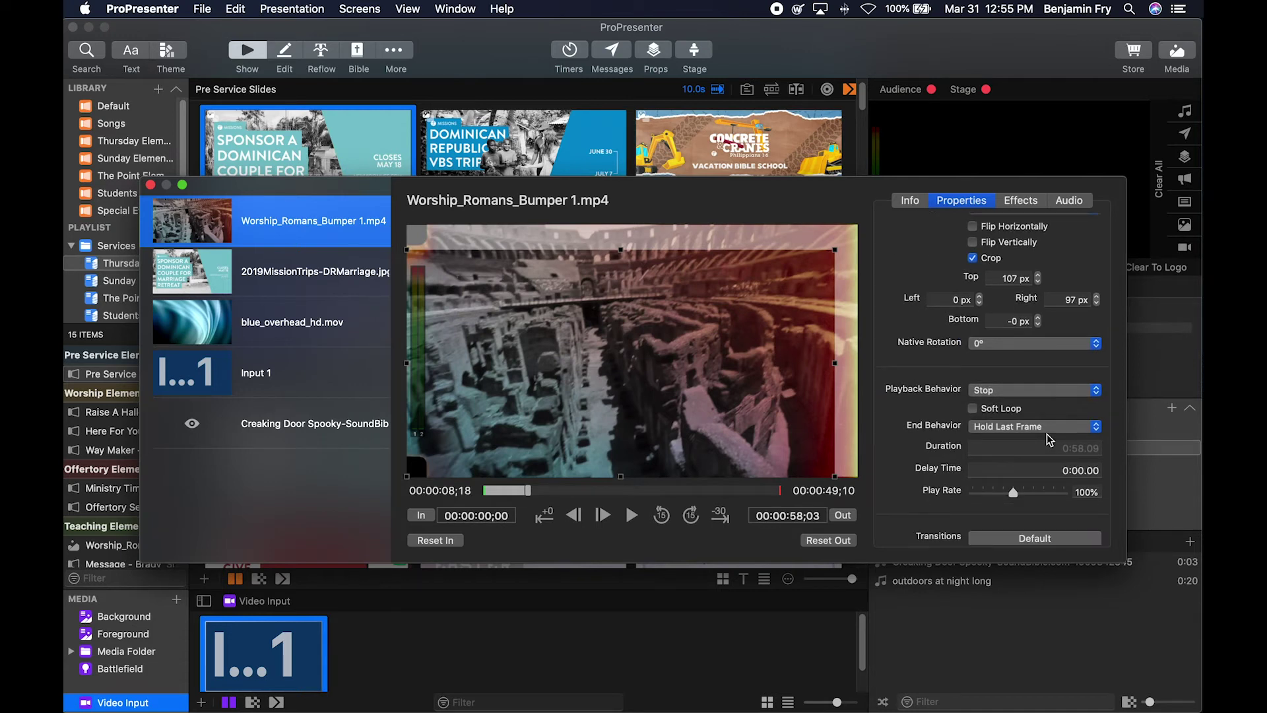
click(1036, 372)
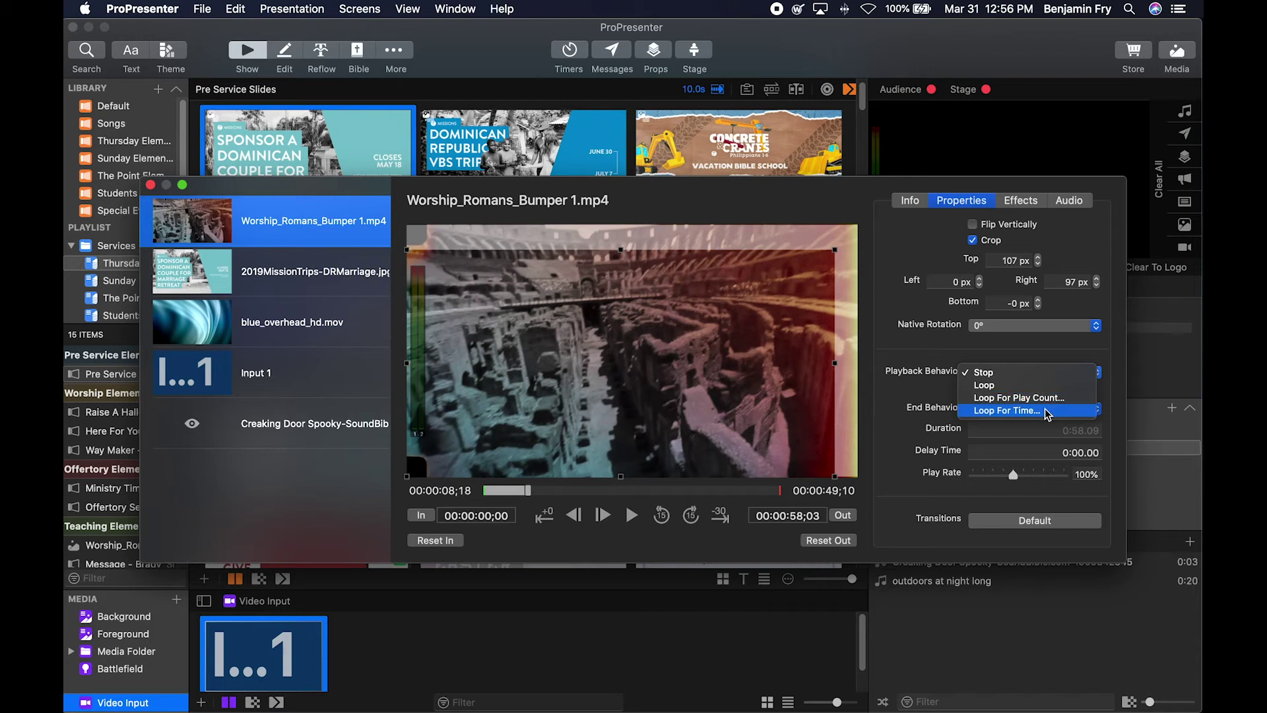
click(932, 399)
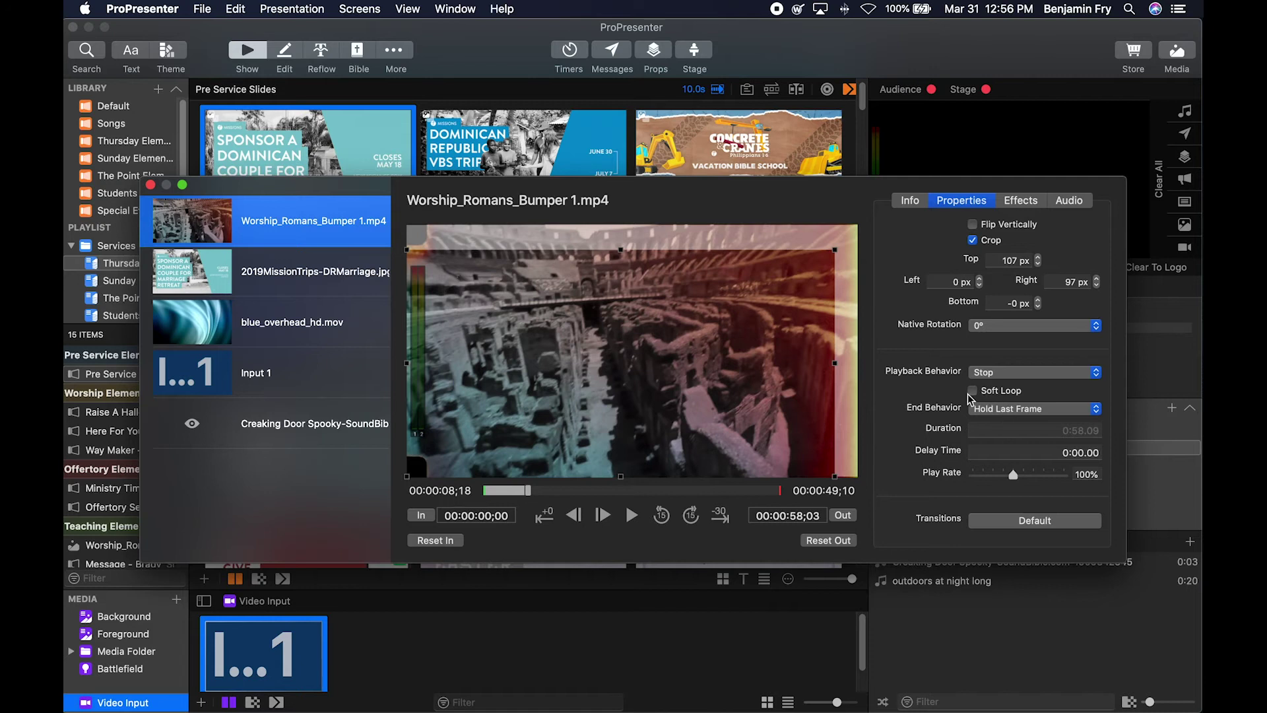
click(1001, 410)
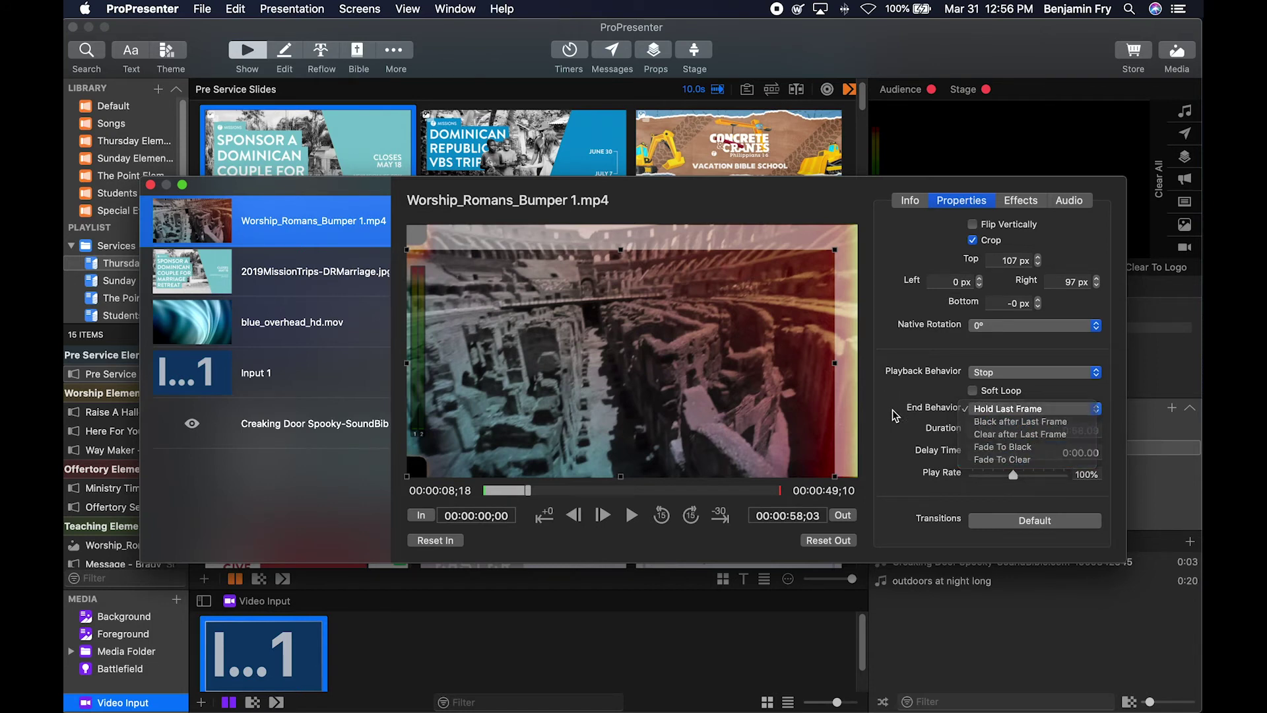
click(1040, 410)
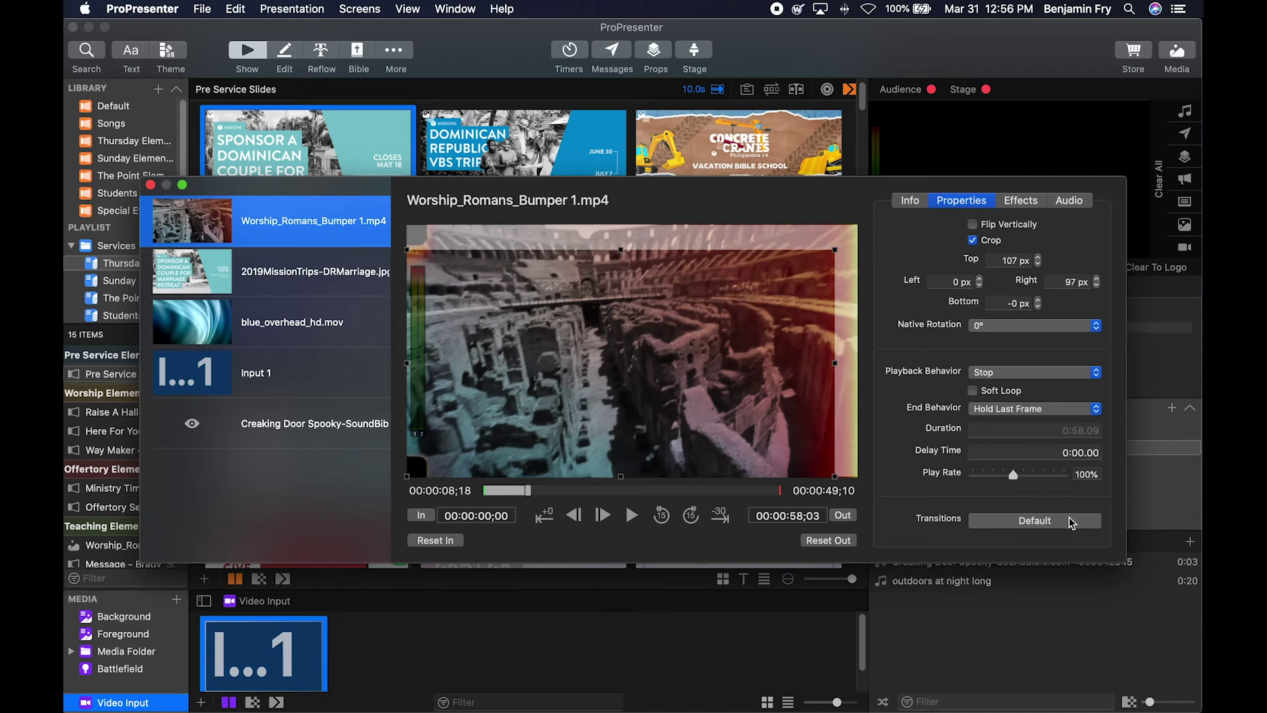
Add a Color Invert effect to the bumper video, toggling it off and back on.
click(1024, 206)
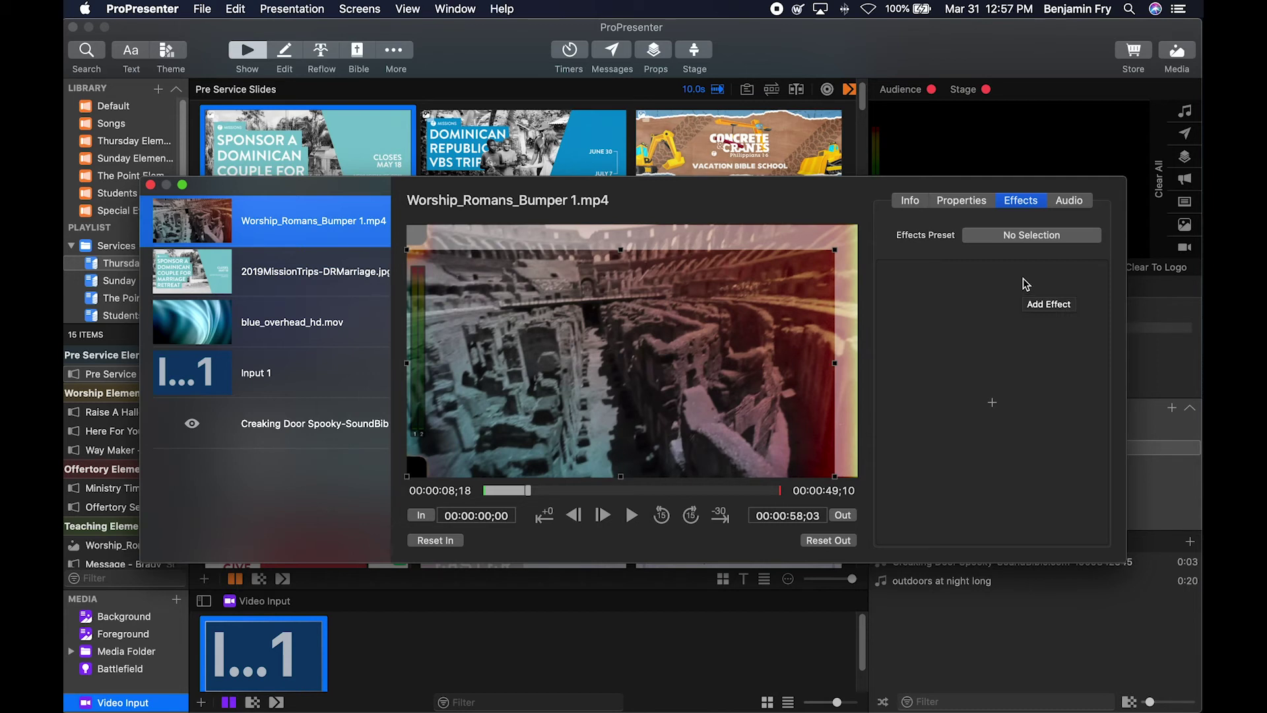
click(990, 409)
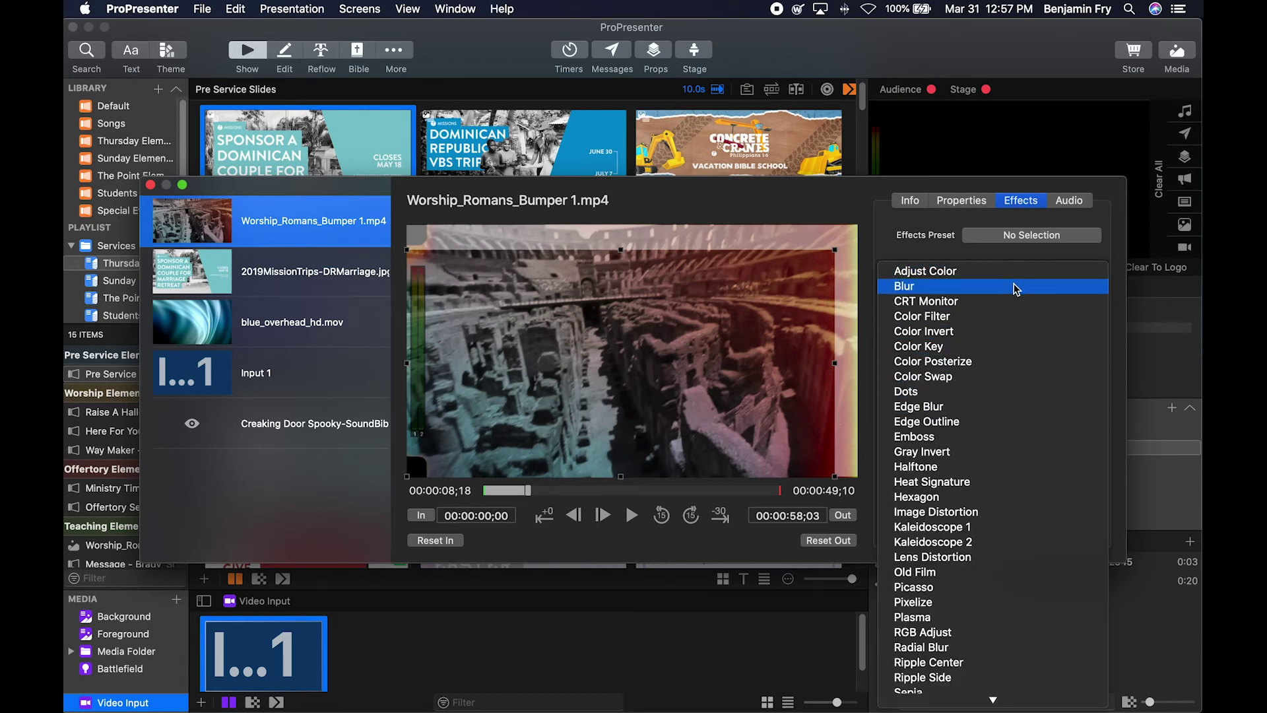
click(1004, 330)
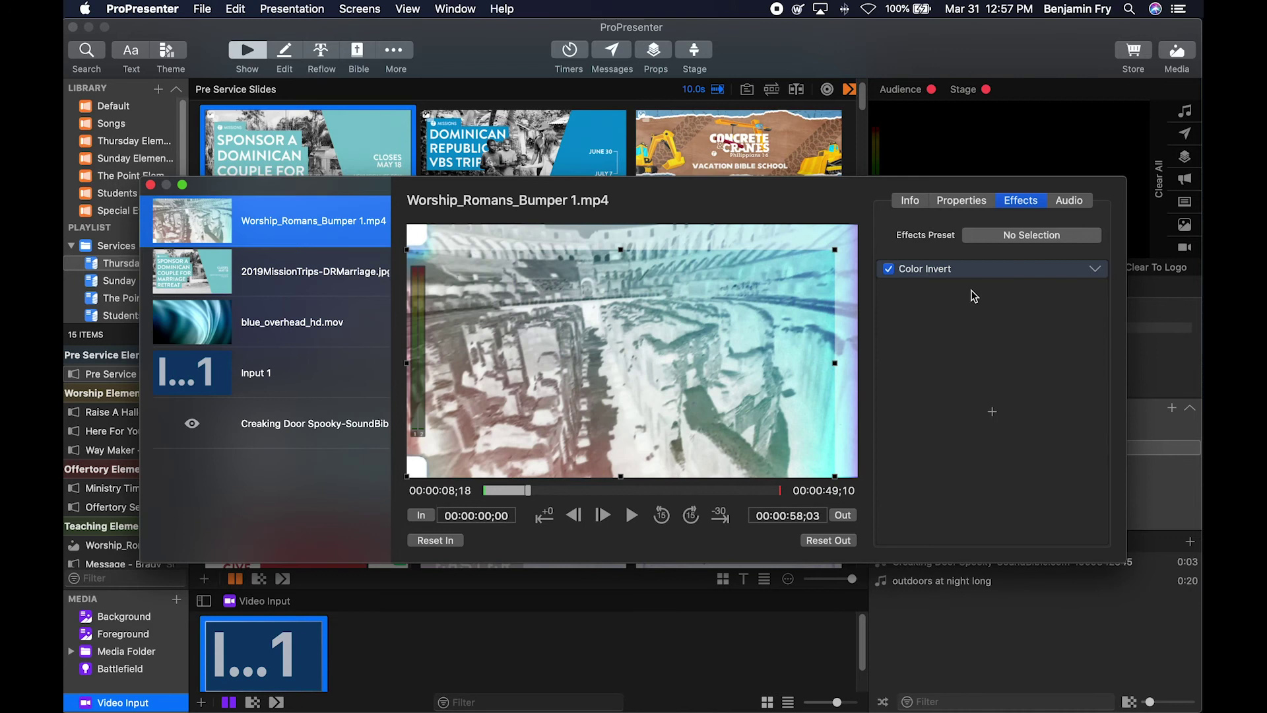
click(889, 269)
click(889, 269)
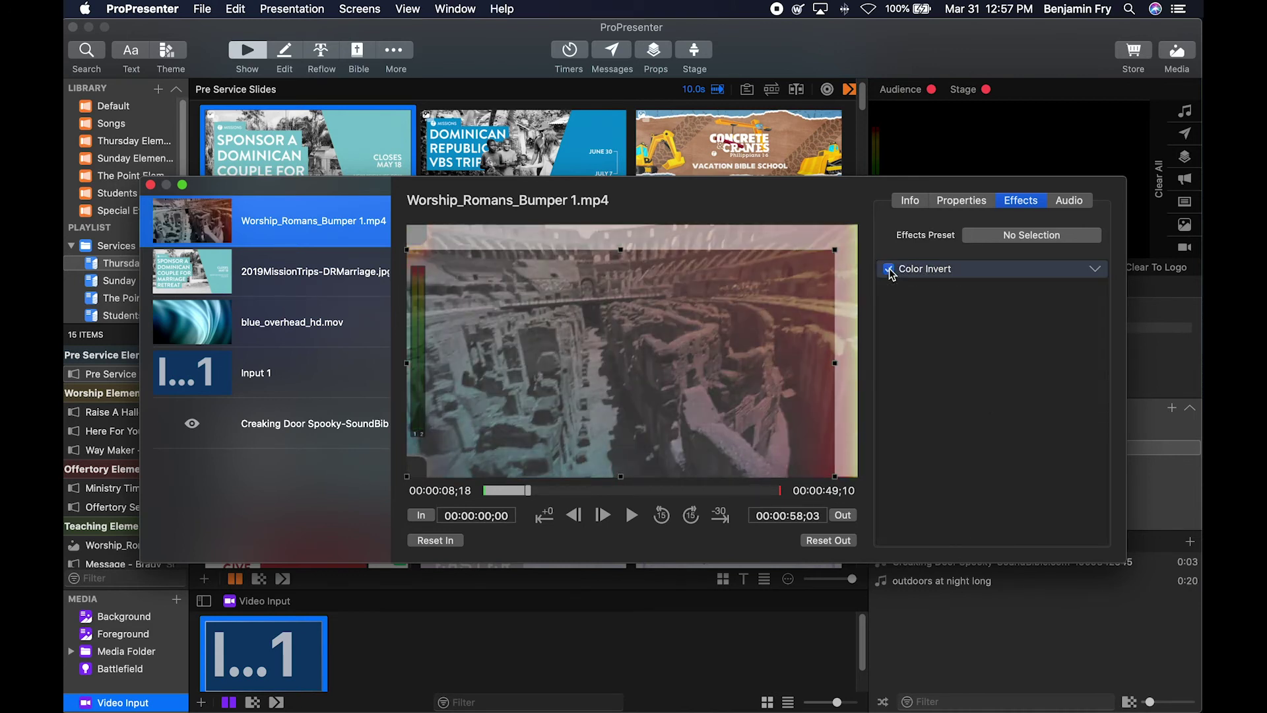
click(1095, 269)
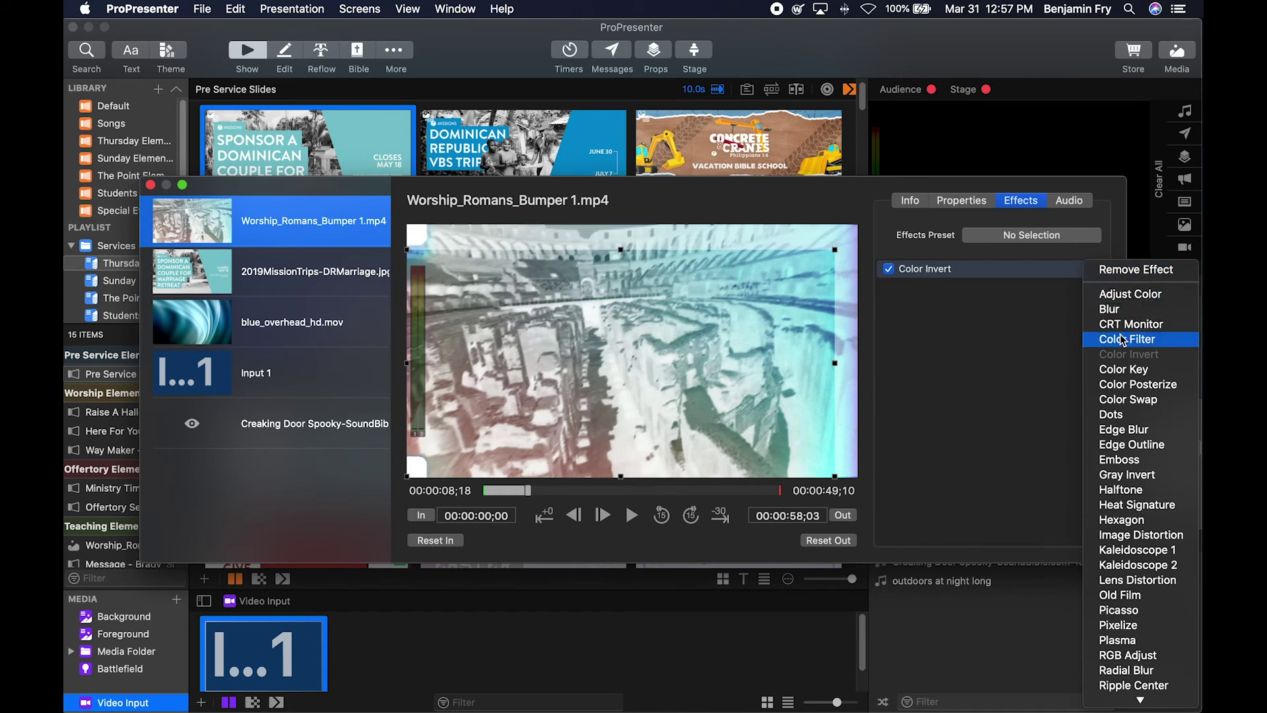
click(1030, 360)
Add a Color Swap effect with yellow as the new colour.
click(1002, 368)
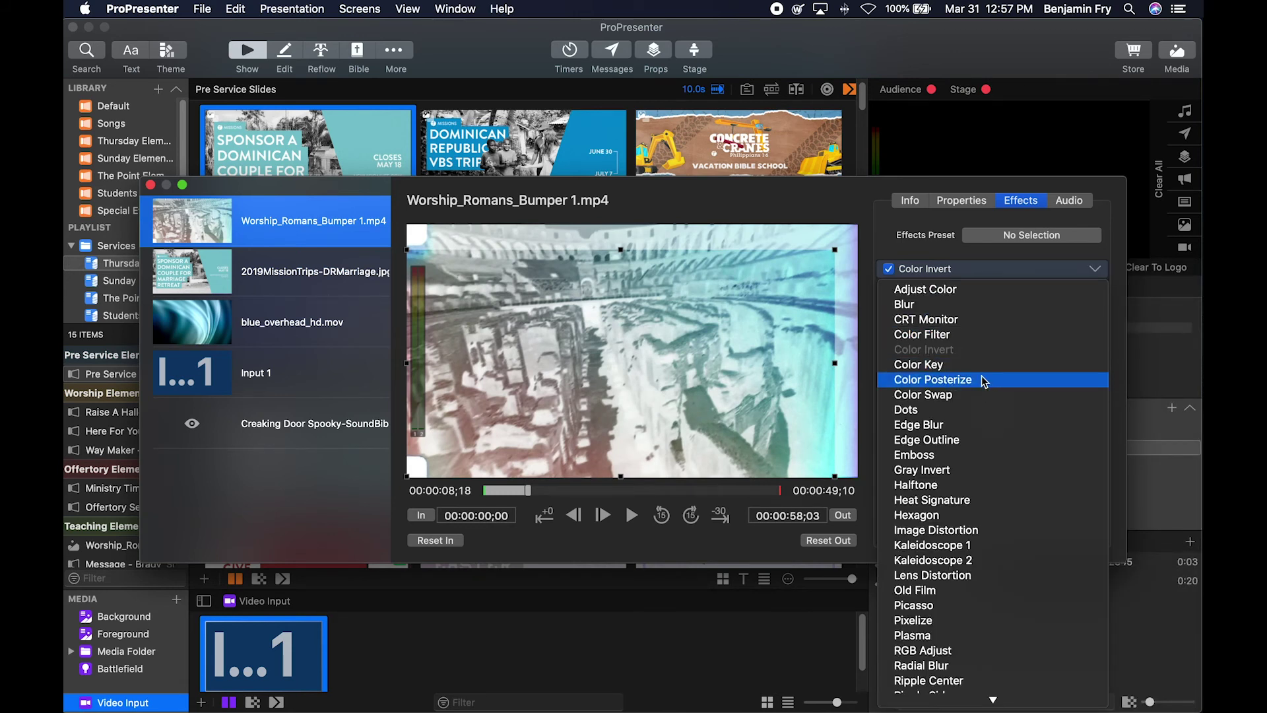
click(986, 395)
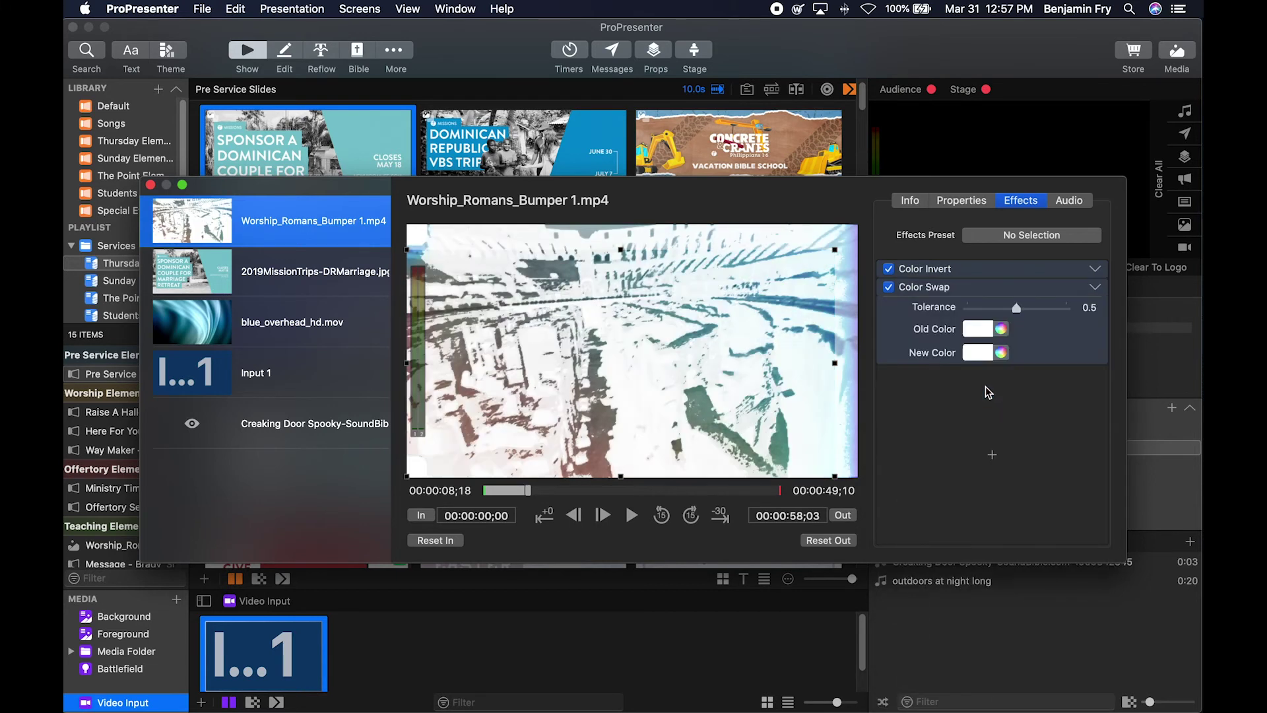
click(983, 360)
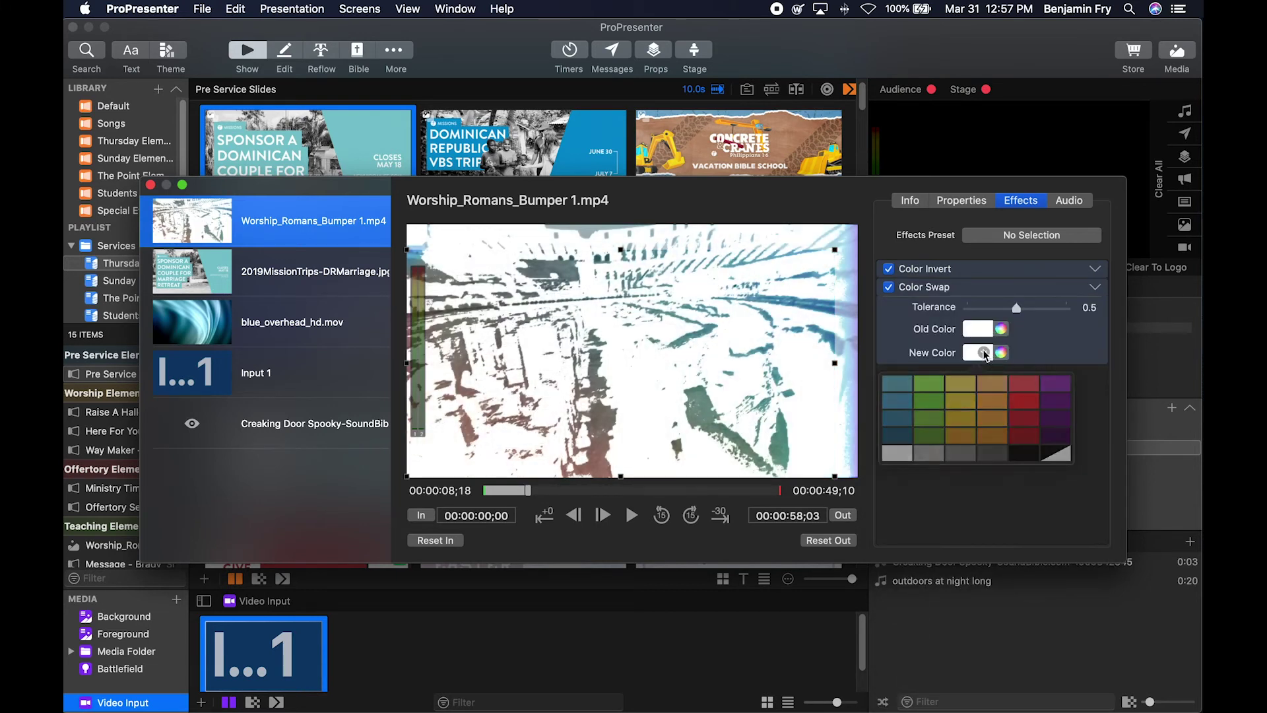
click(983, 357)
click(984, 355)
click(965, 396)
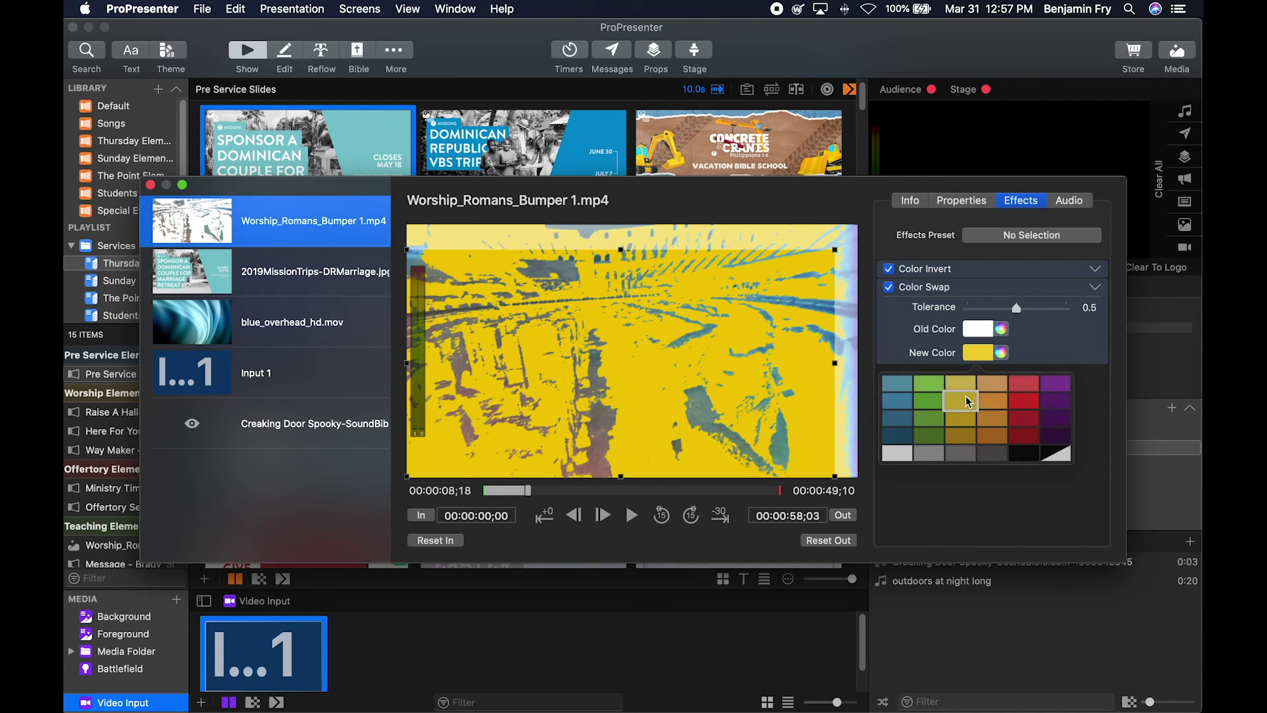
Remove all effects from the video with Effects Preset > Clear Effects.
click(1060, 417)
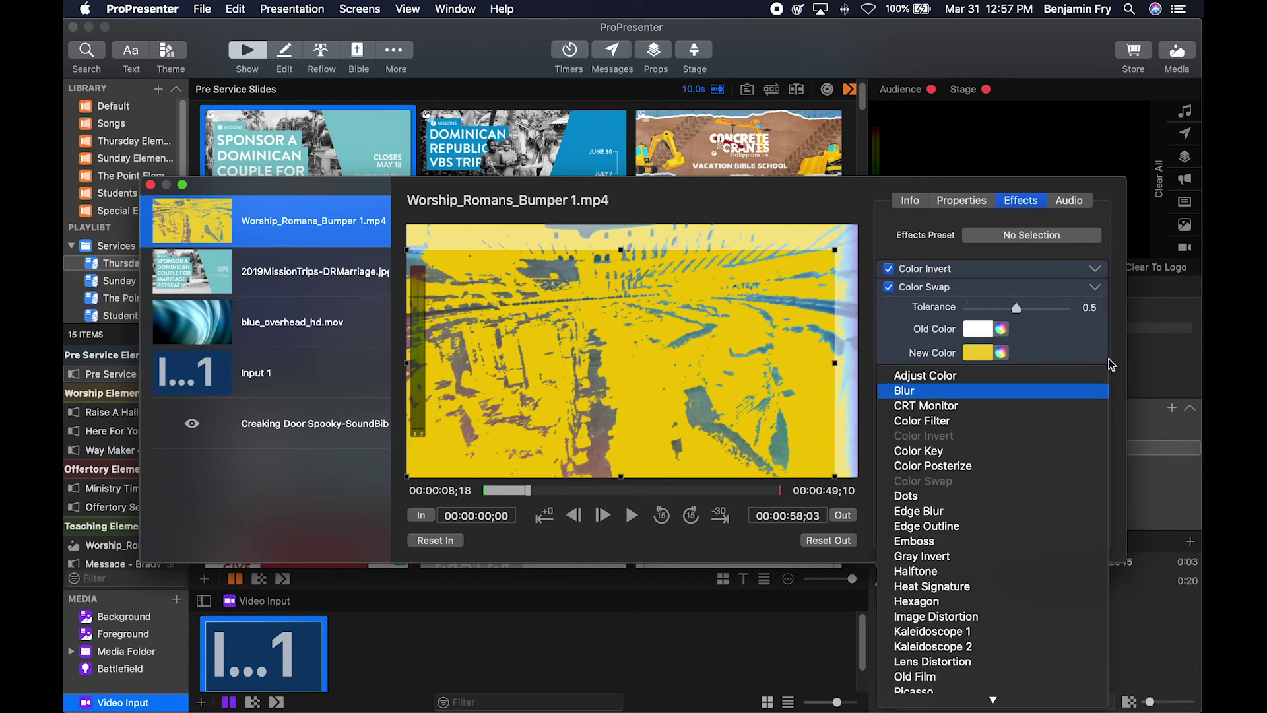
click(1095, 287)
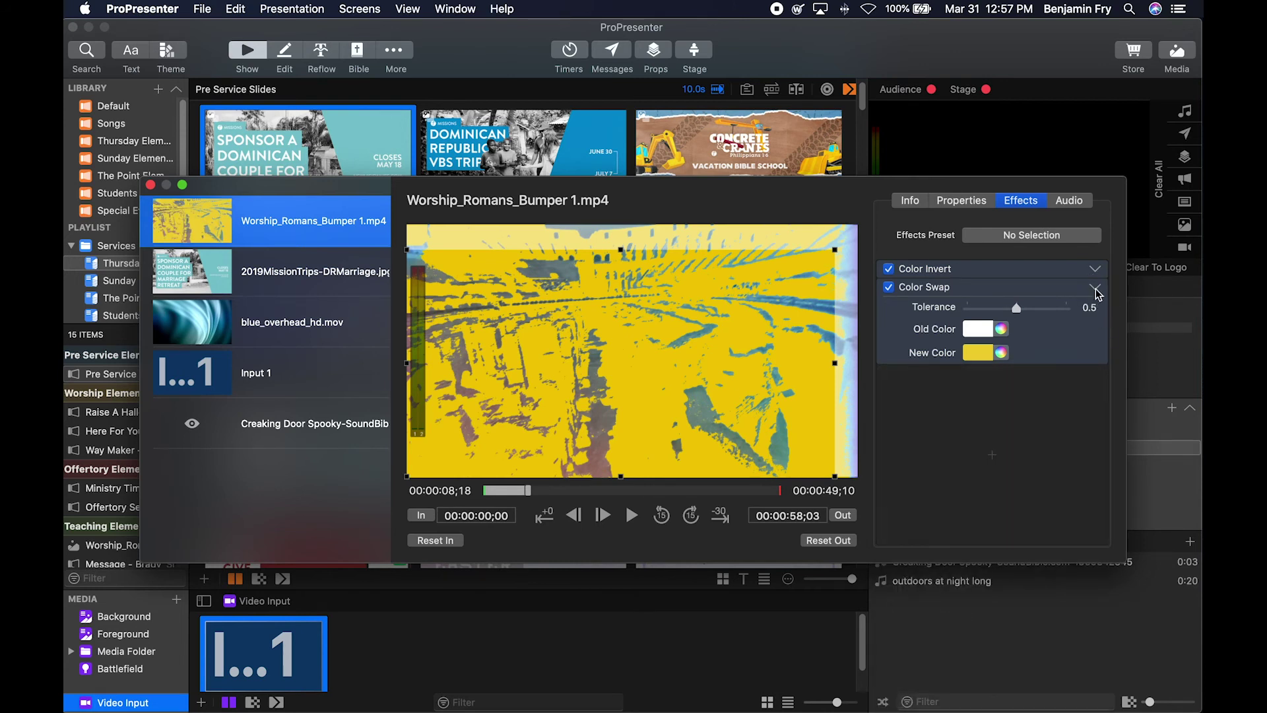
click(1097, 288)
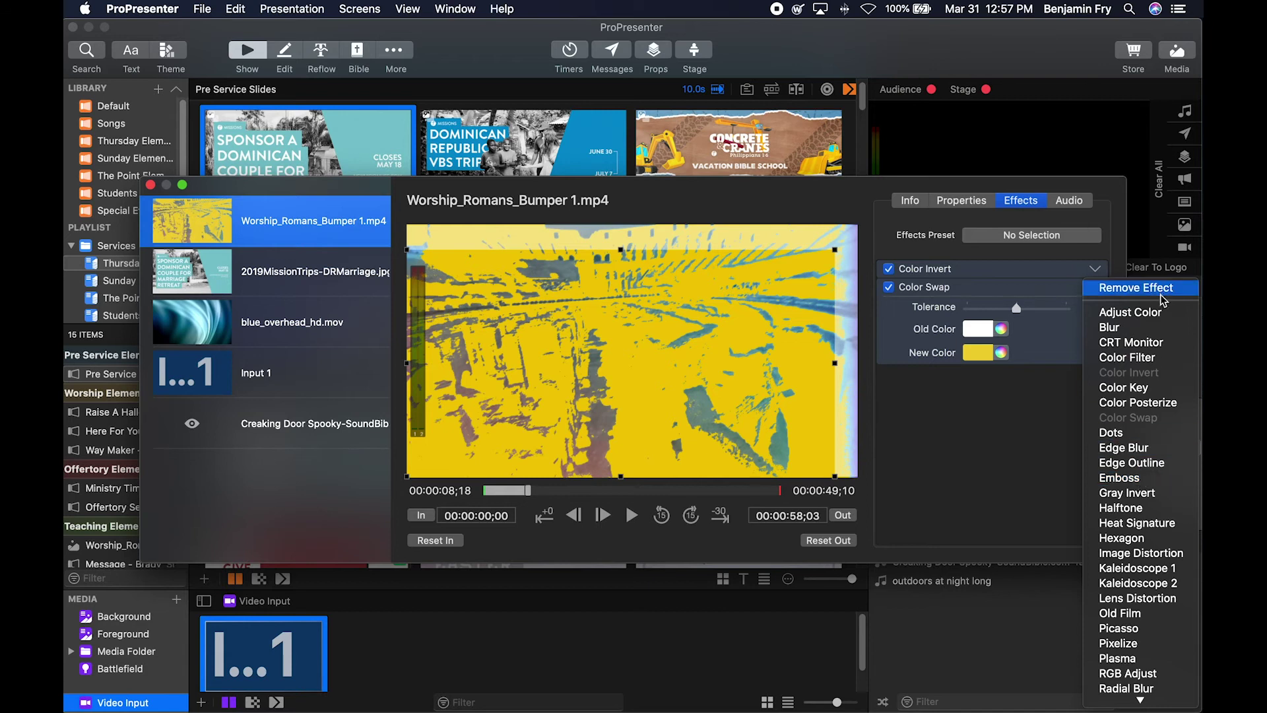
click(1069, 231)
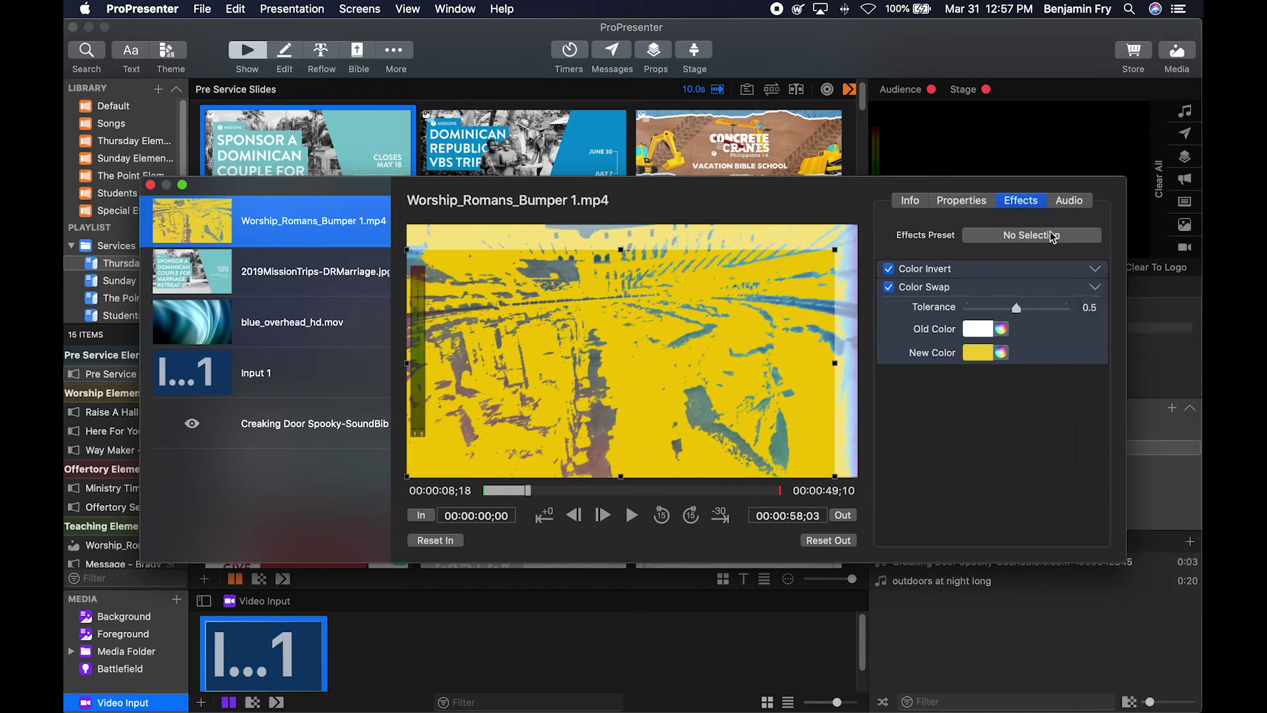
click(1055, 236)
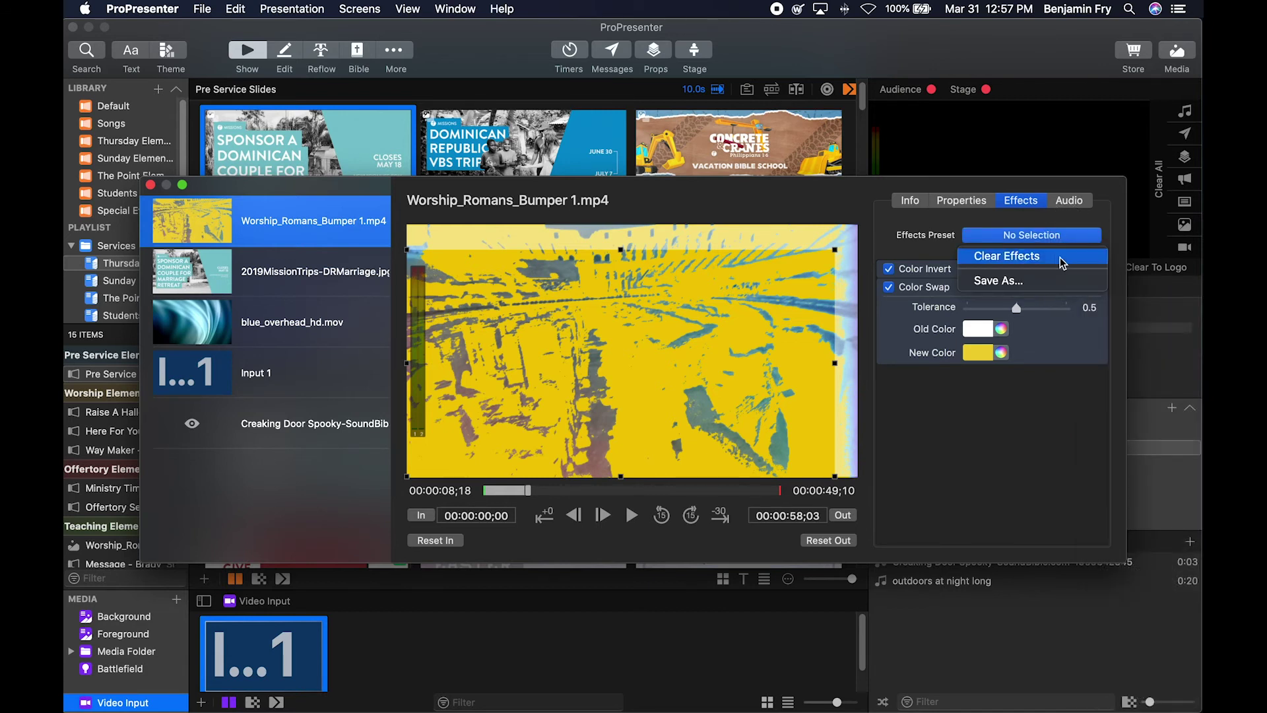
click(1060, 257)
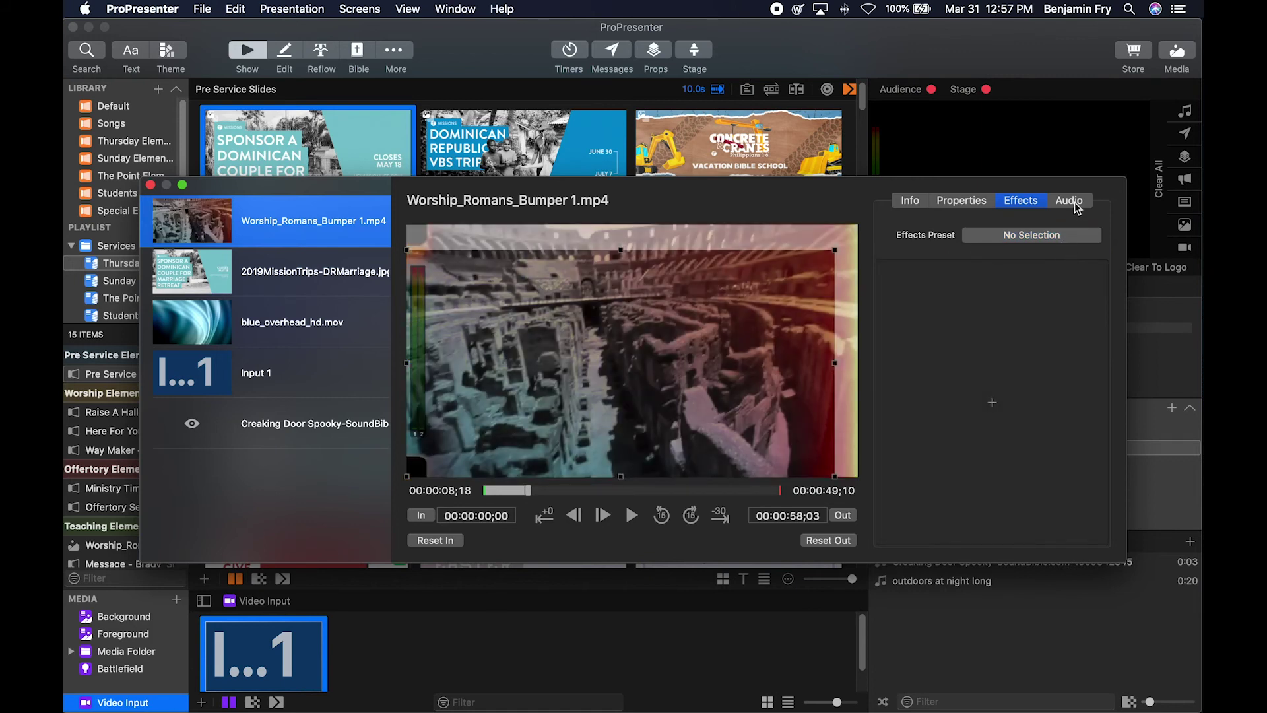
Review the video's audio channel routing (Channels 1–2 to Pro Channels 1–2), then select the mission JPG.
click(1074, 202)
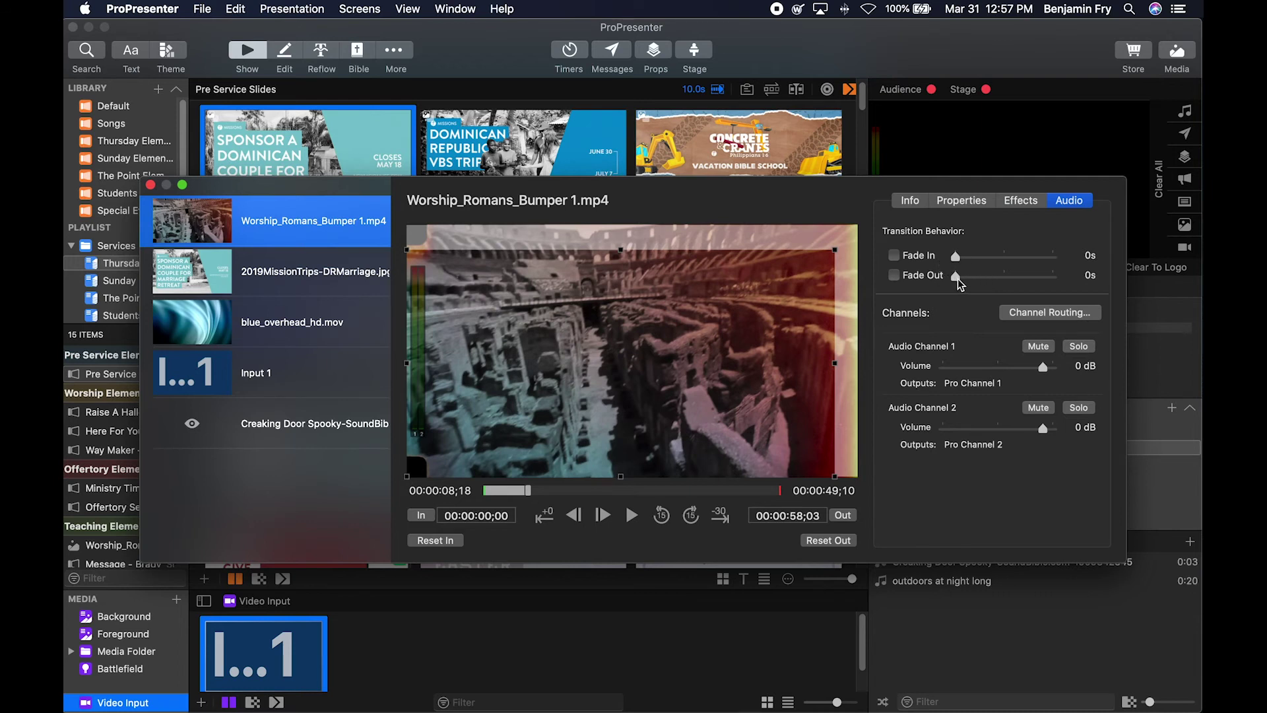
click(1053, 314)
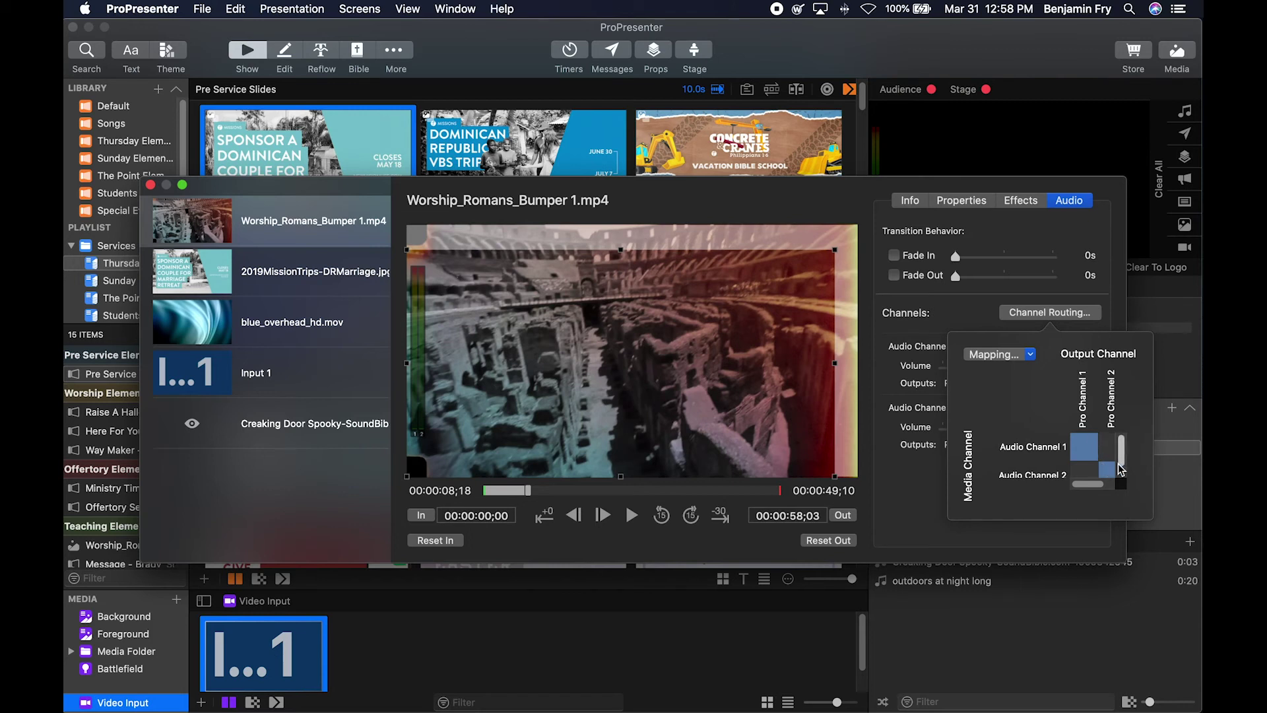
click(1031, 354)
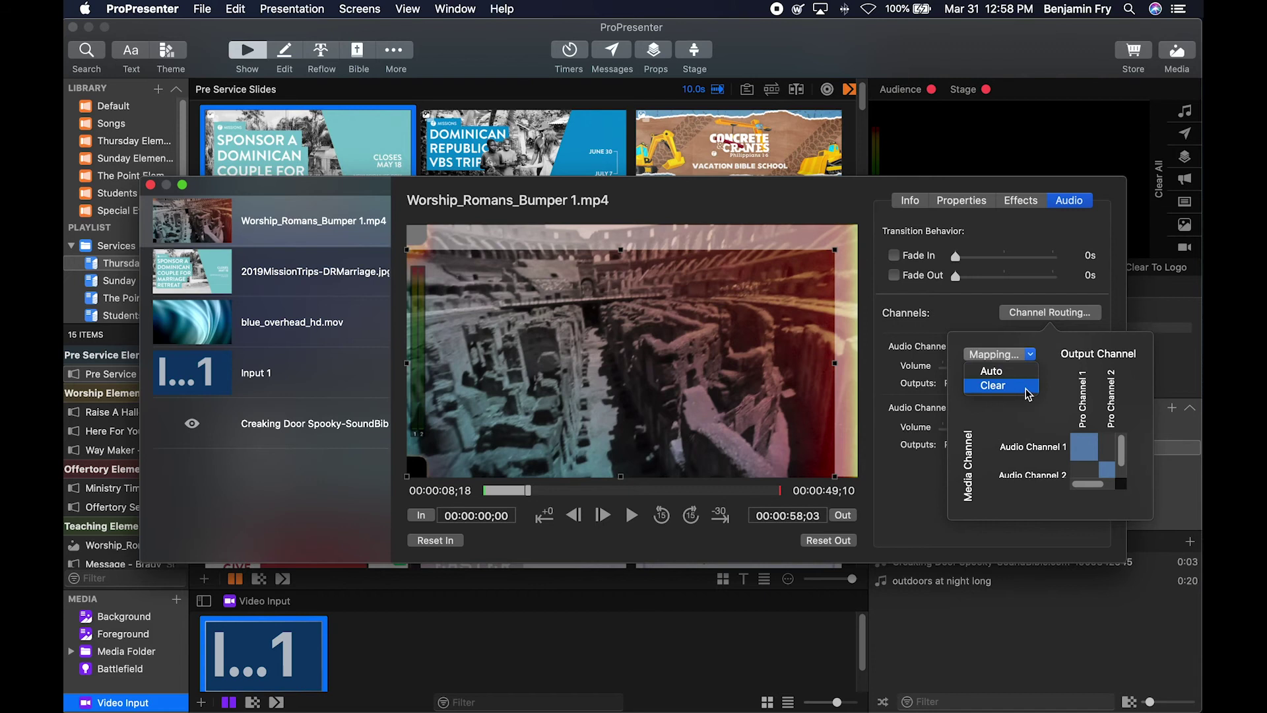
click(1063, 313)
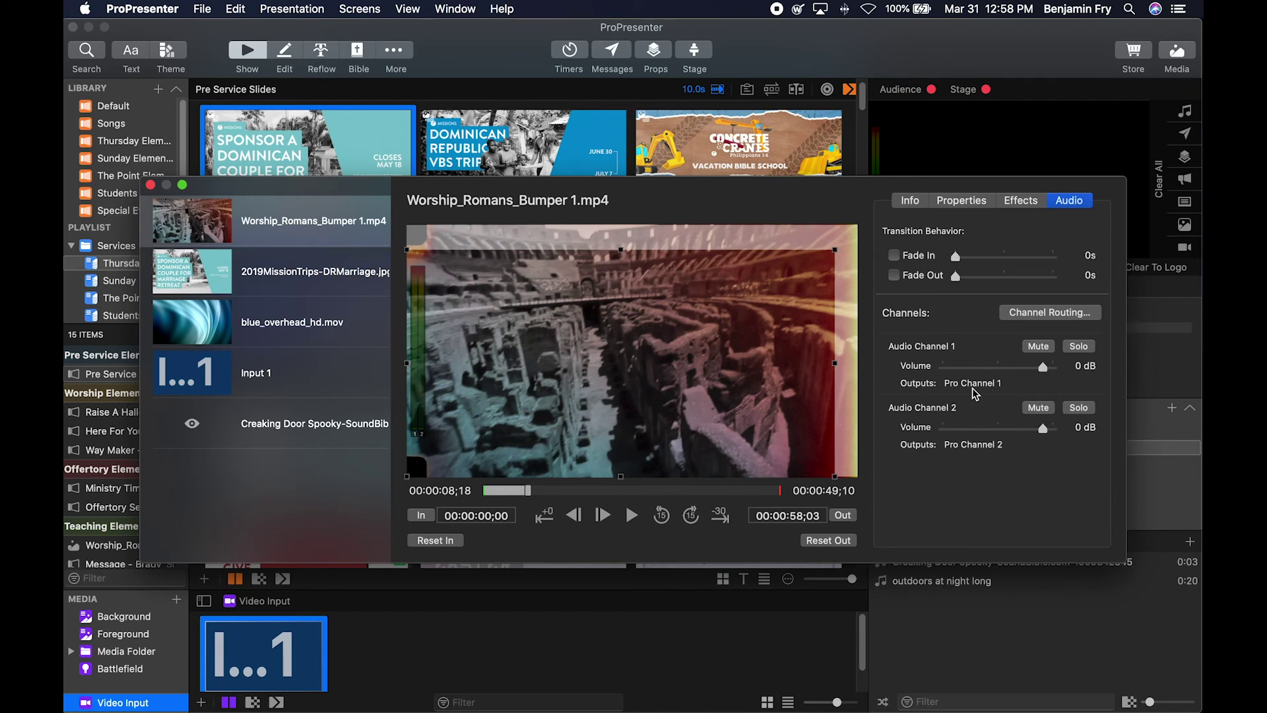
click(213, 263)
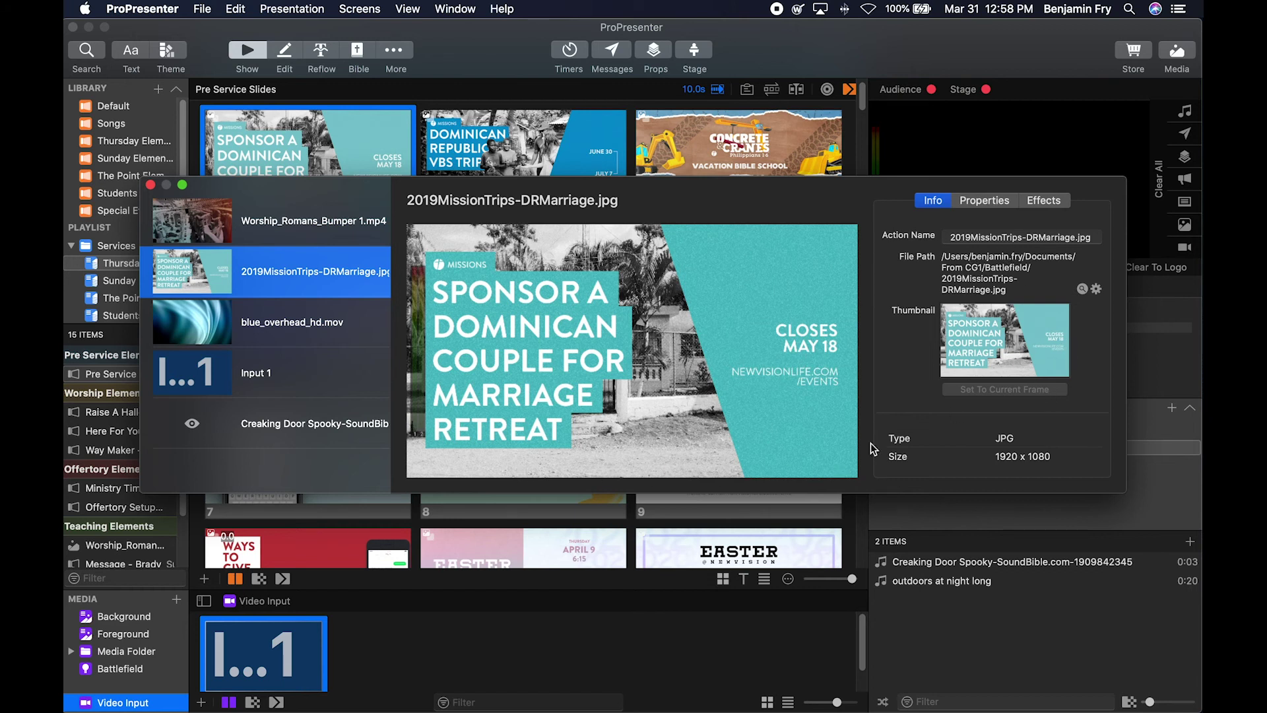
Review the JPG image's Properties and Effects, then select blue_overhead_hd.mov.
click(980, 201)
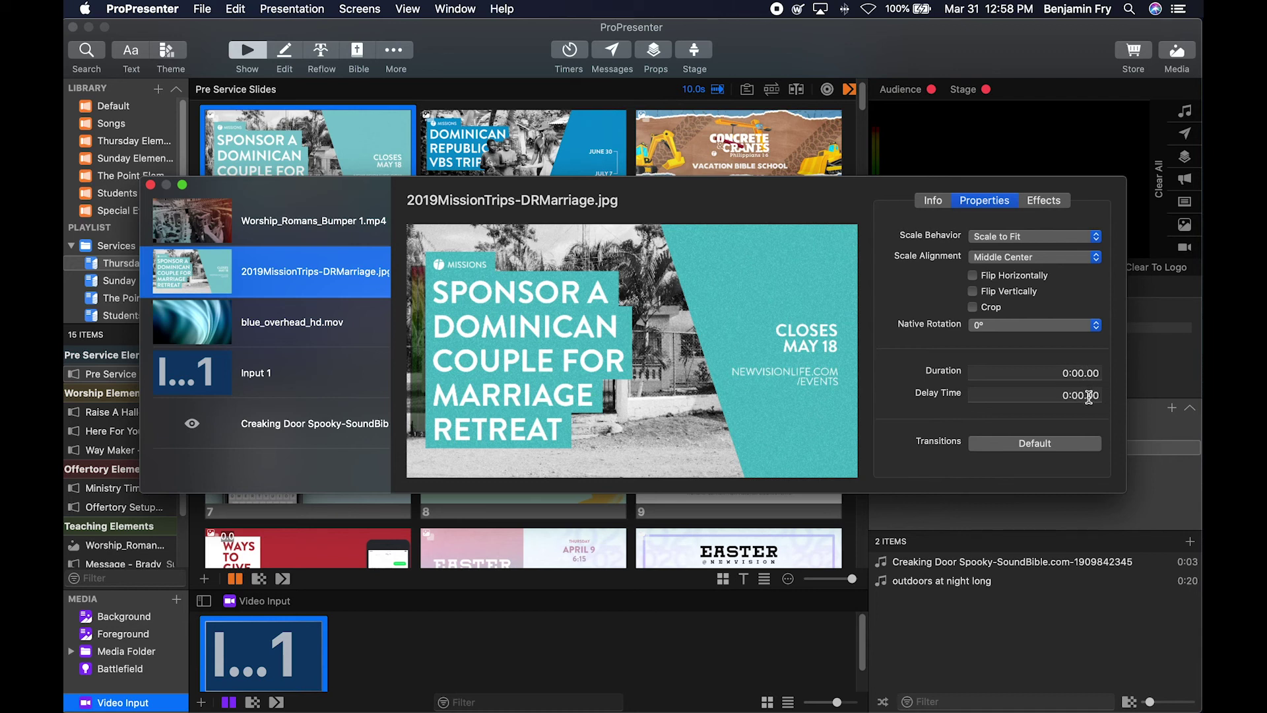
click(1044, 201)
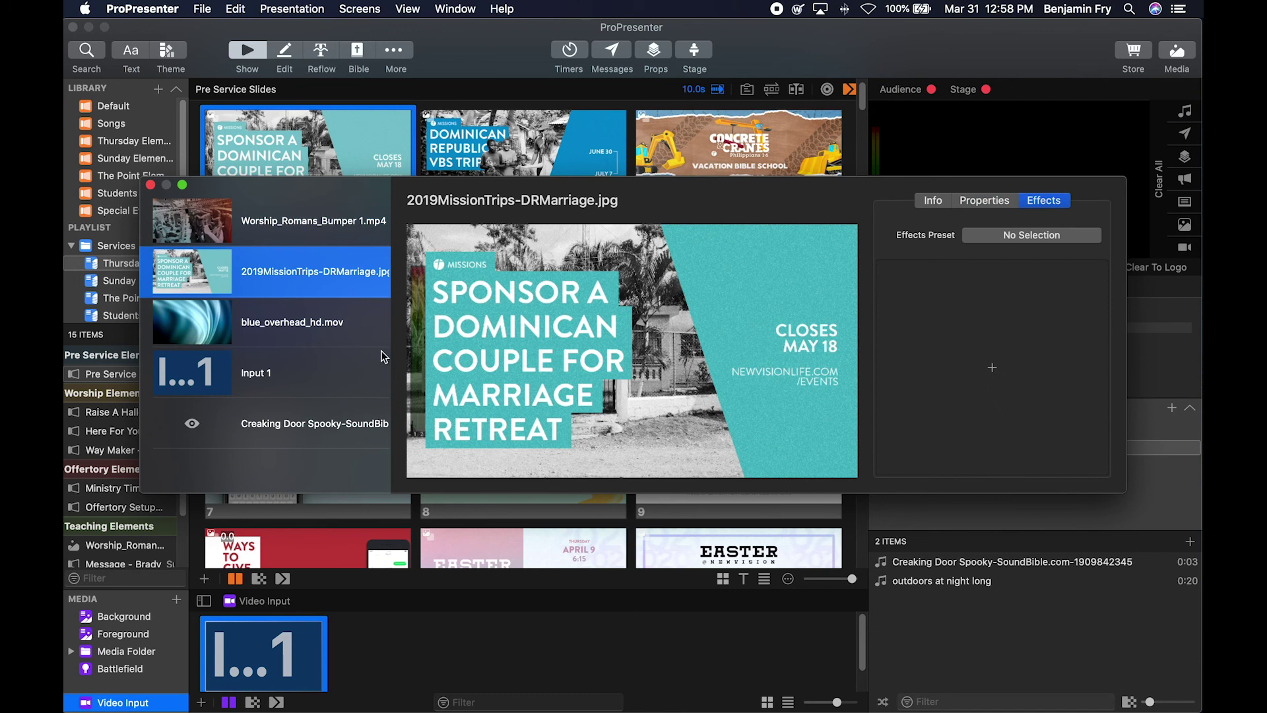
click(300, 322)
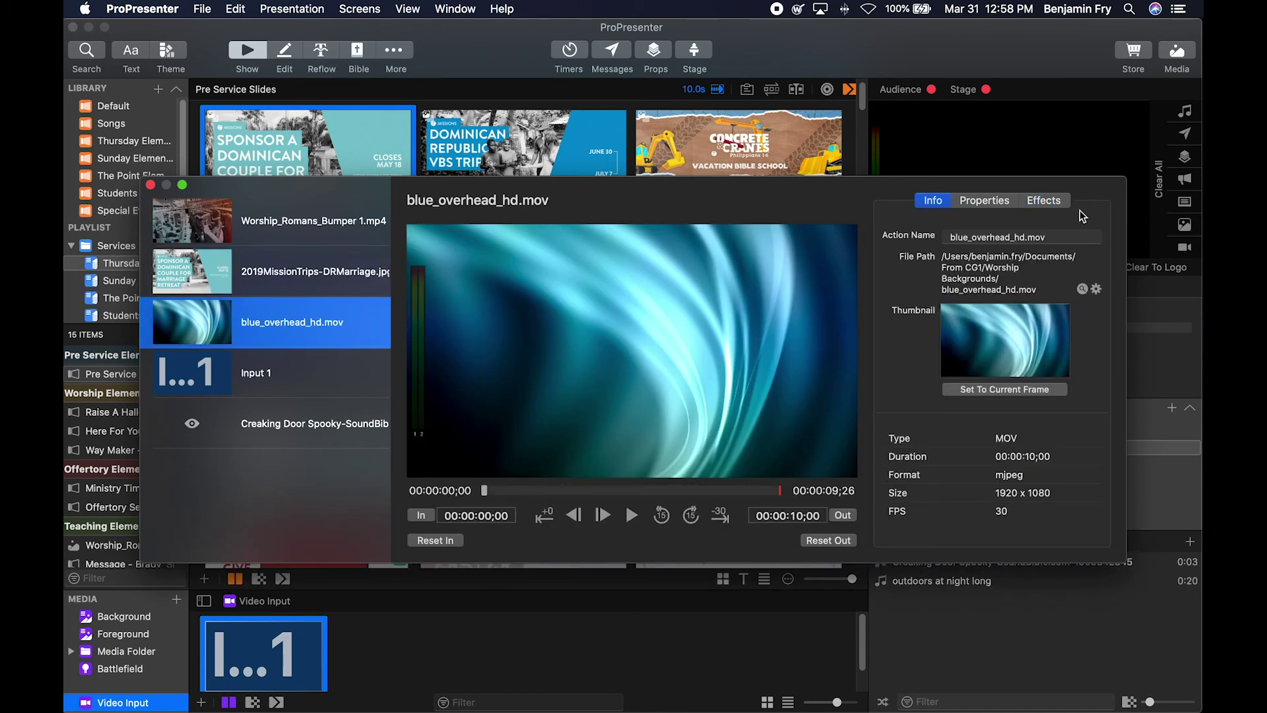
Check Input 1's video source (Input 1: WebNDI), properties and empty effects, then select the Creaking Door sound.
click(317, 384)
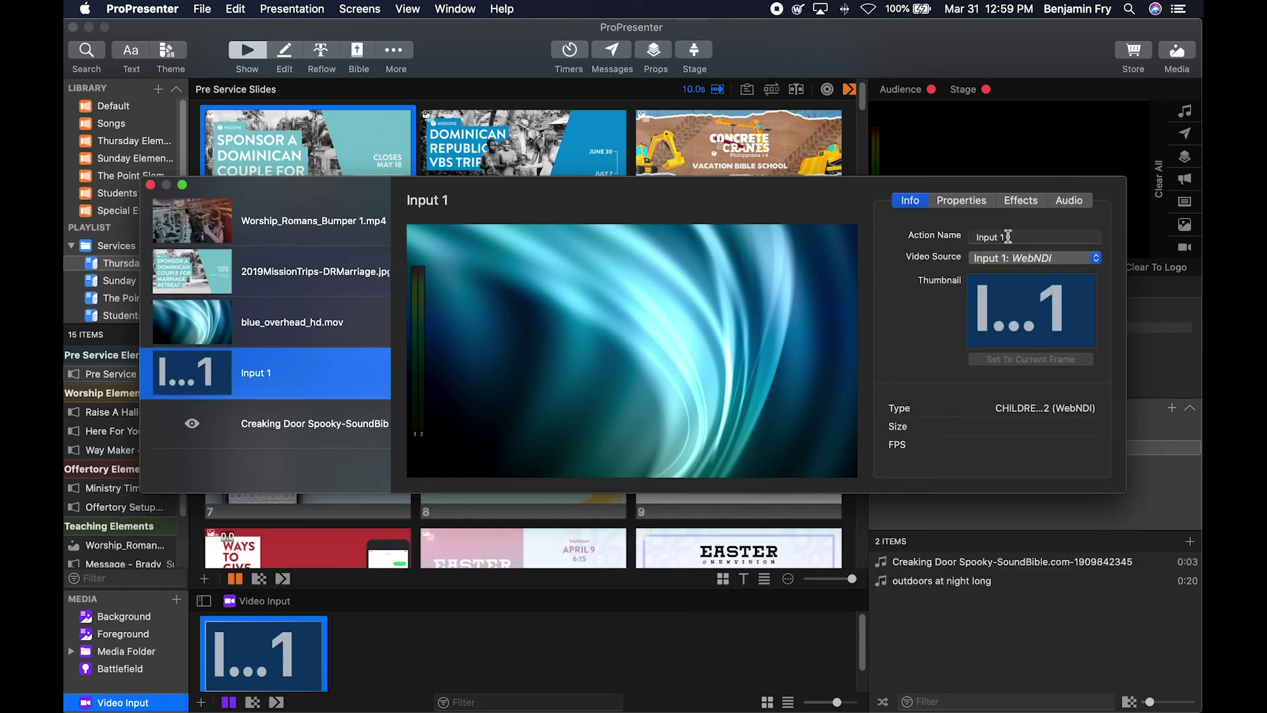
click(1044, 259)
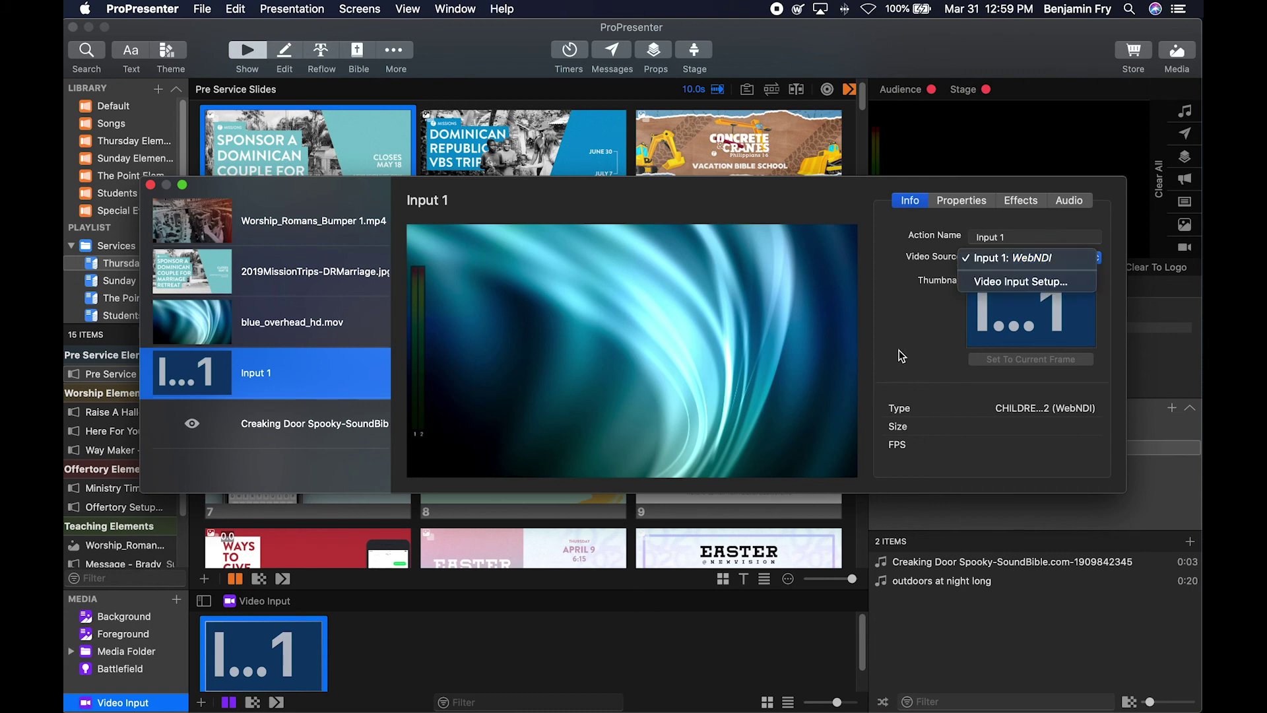
click(961, 200)
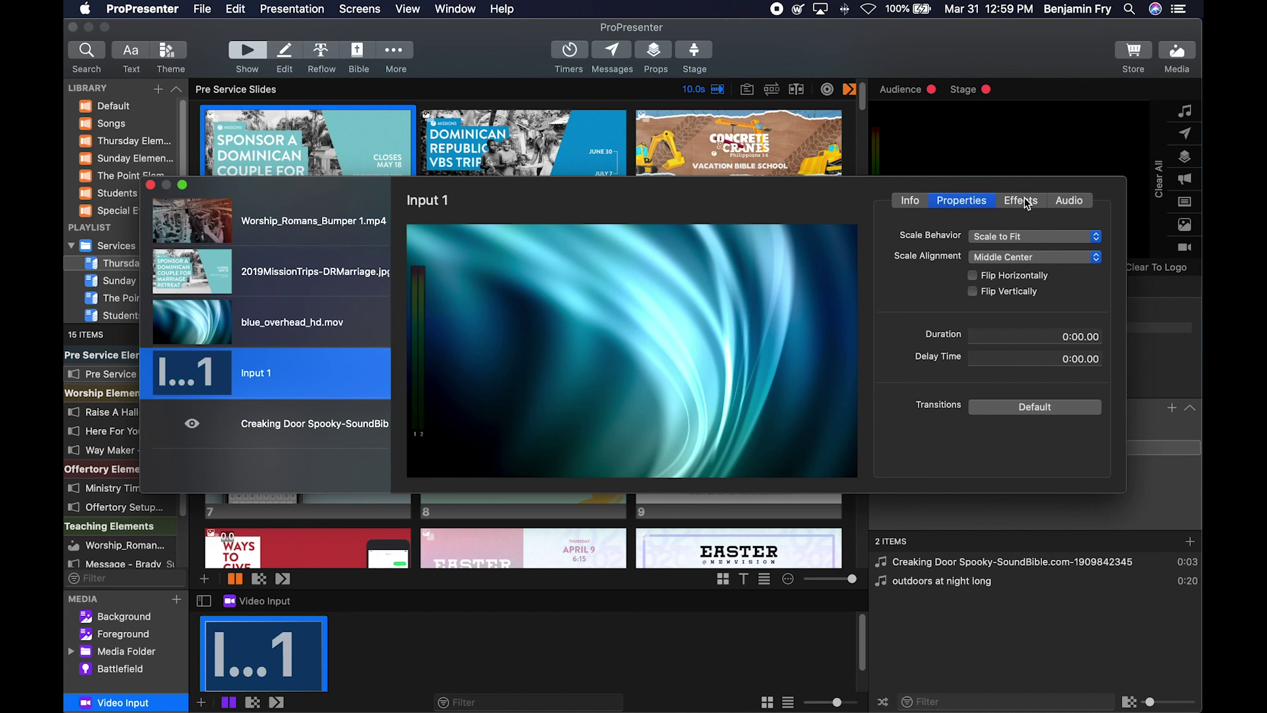
click(1025, 201)
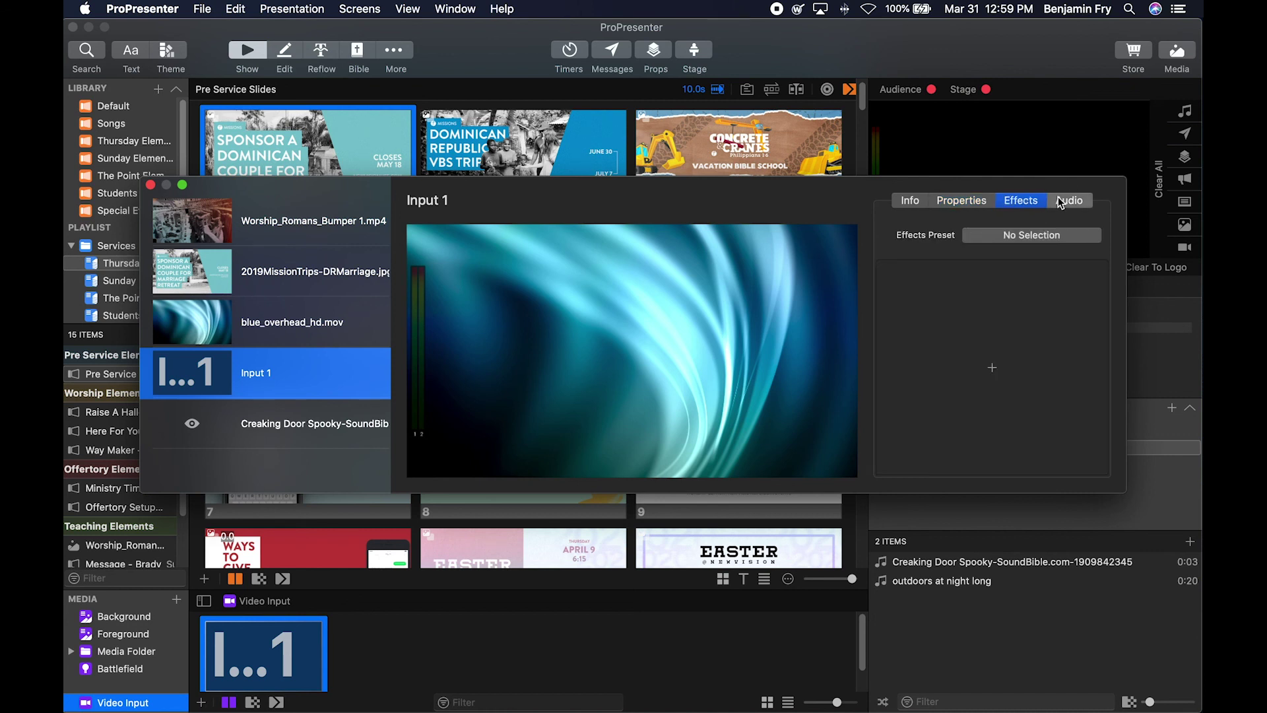
click(276, 424)
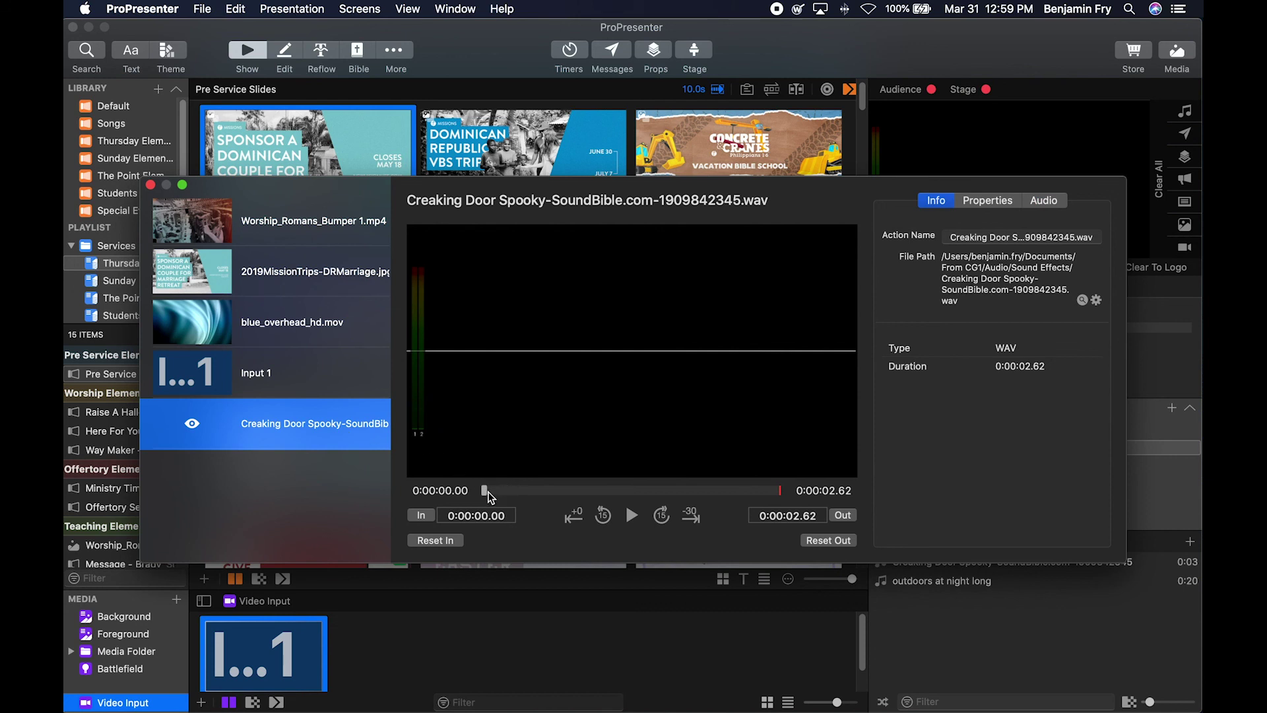
Scrub the Creaking Door sound to 0:00:00.62, keep Playback Behavior at Next, and show its audio settings.
drag(486, 496, 556, 488)
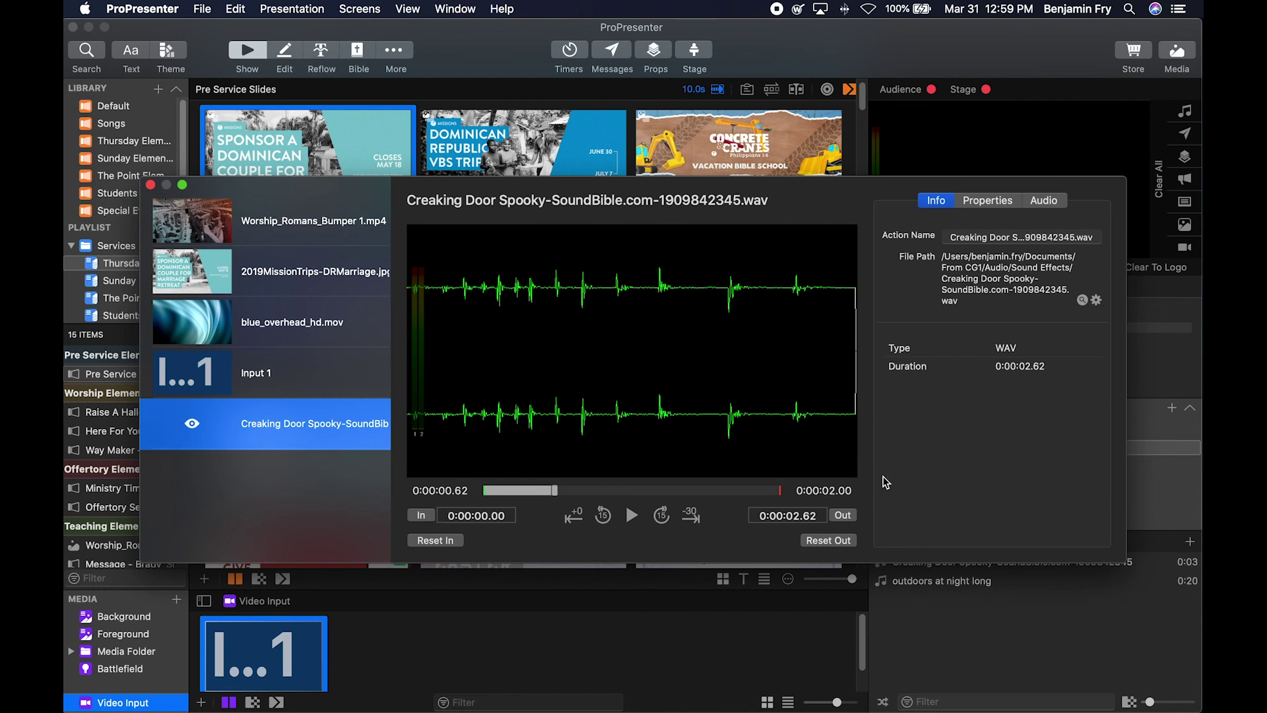
click(988, 200)
click(1016, 233)
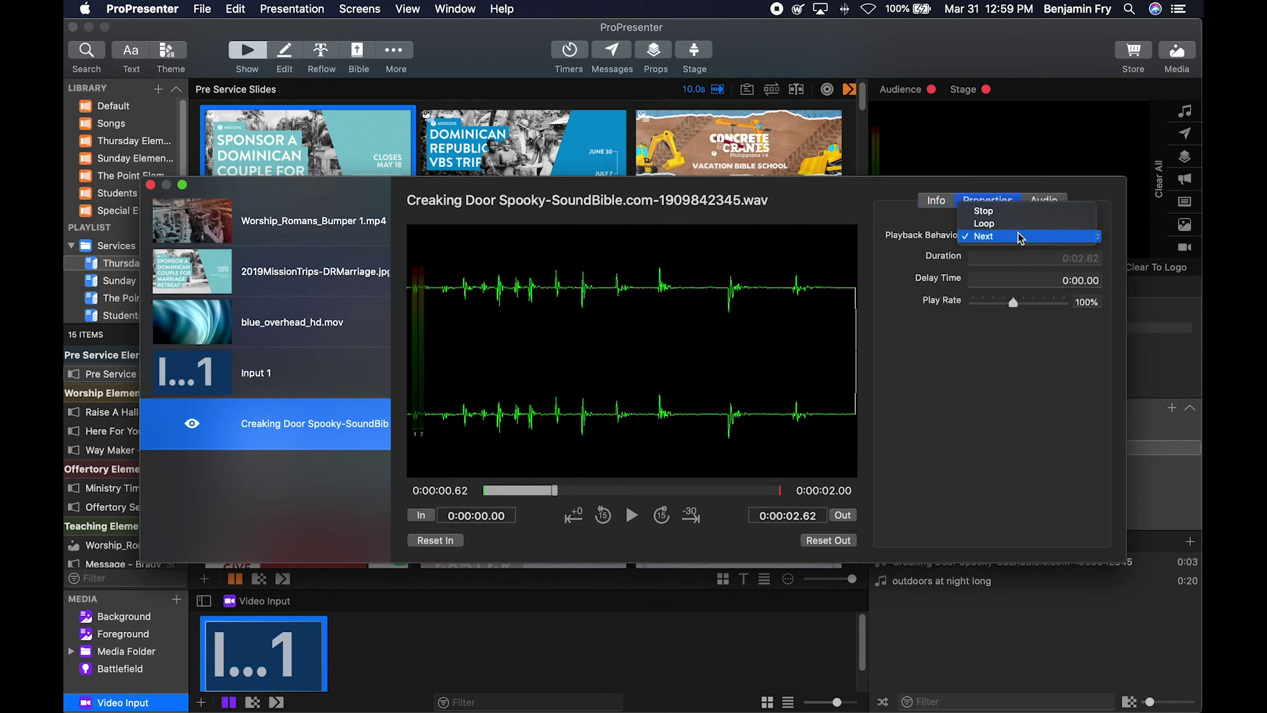
click(1012, 300)
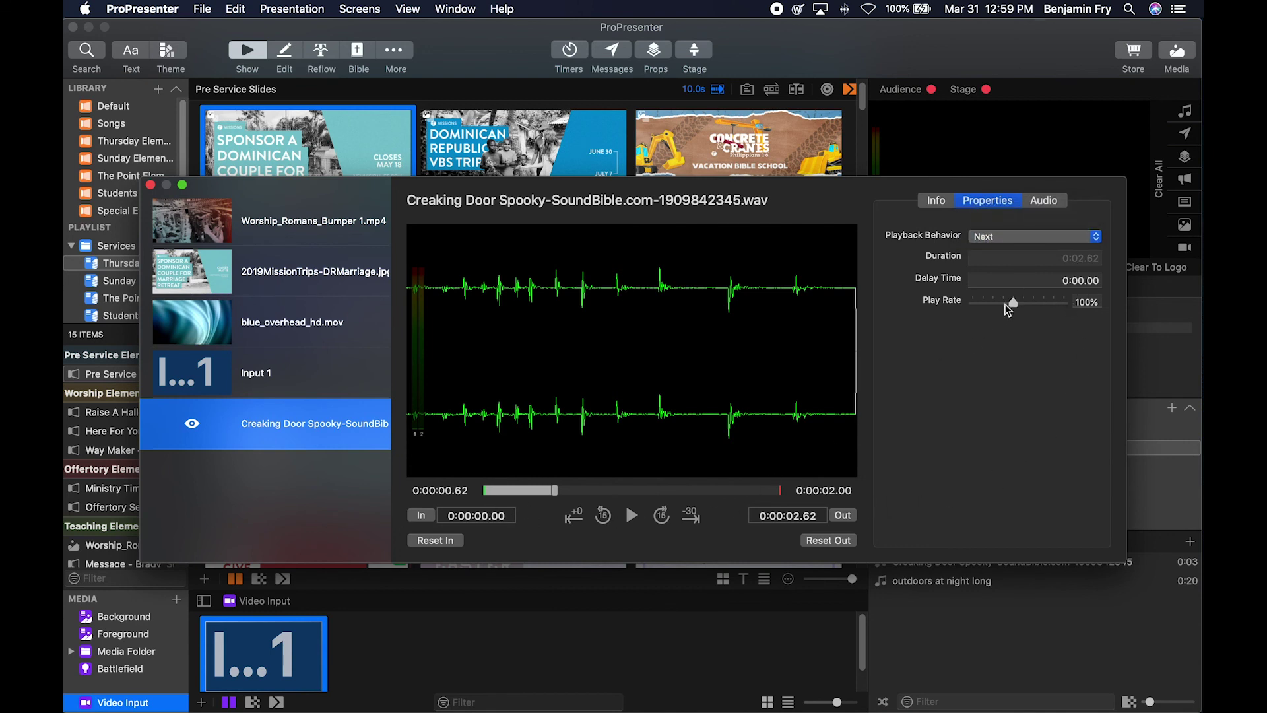
click(1038, 211)
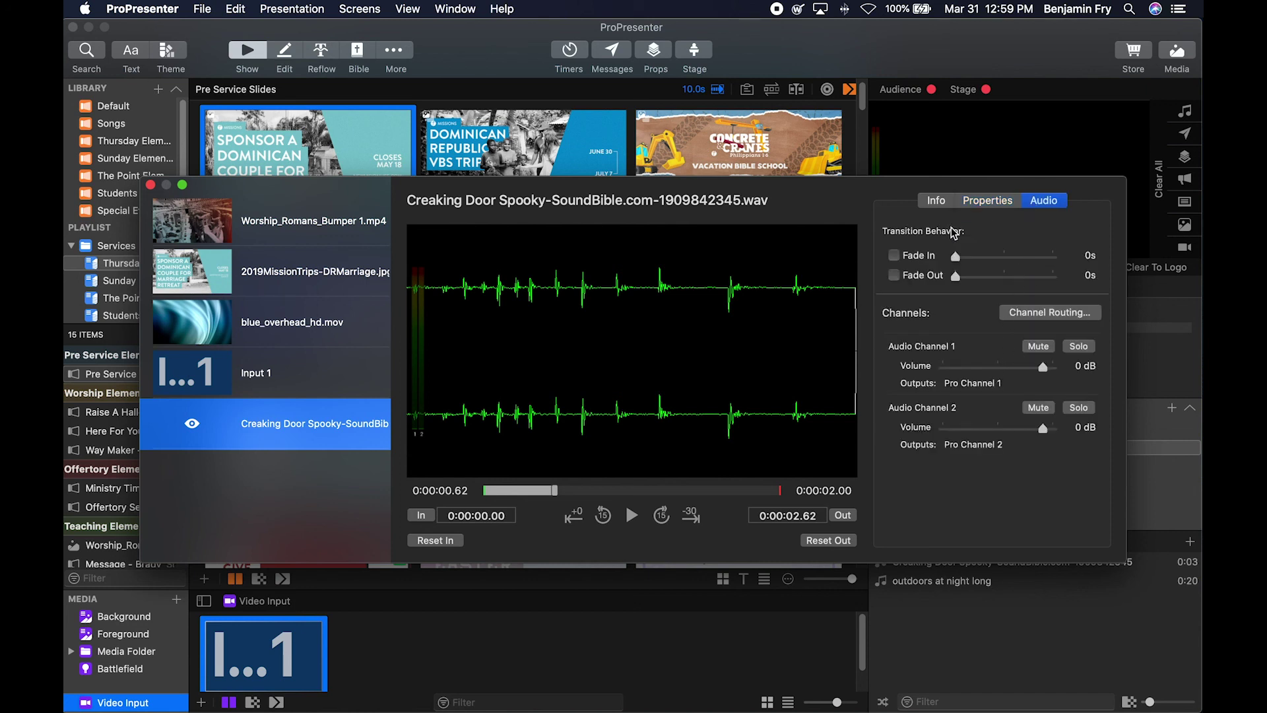